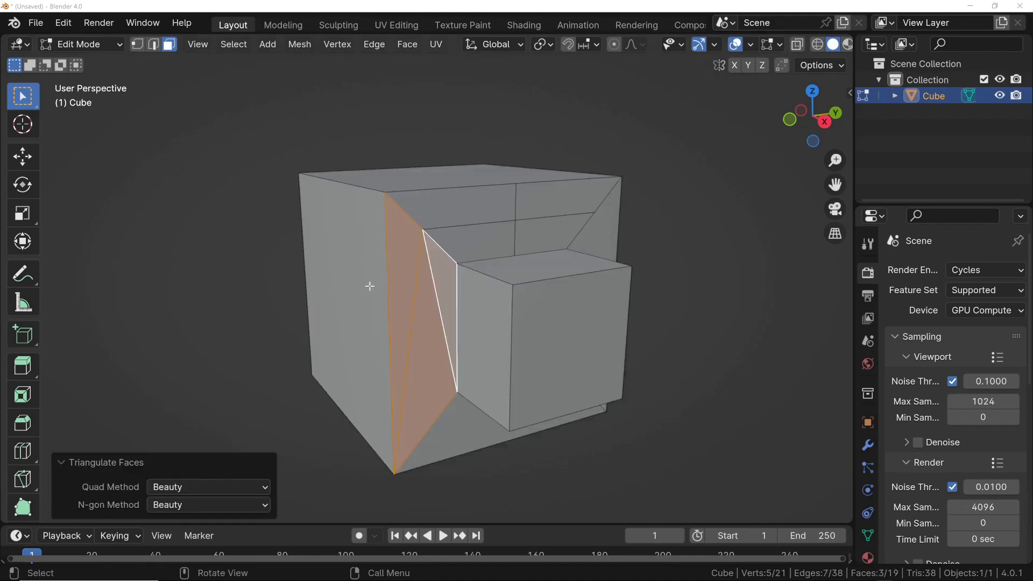
middle_drag(369, 286, 408, 239)
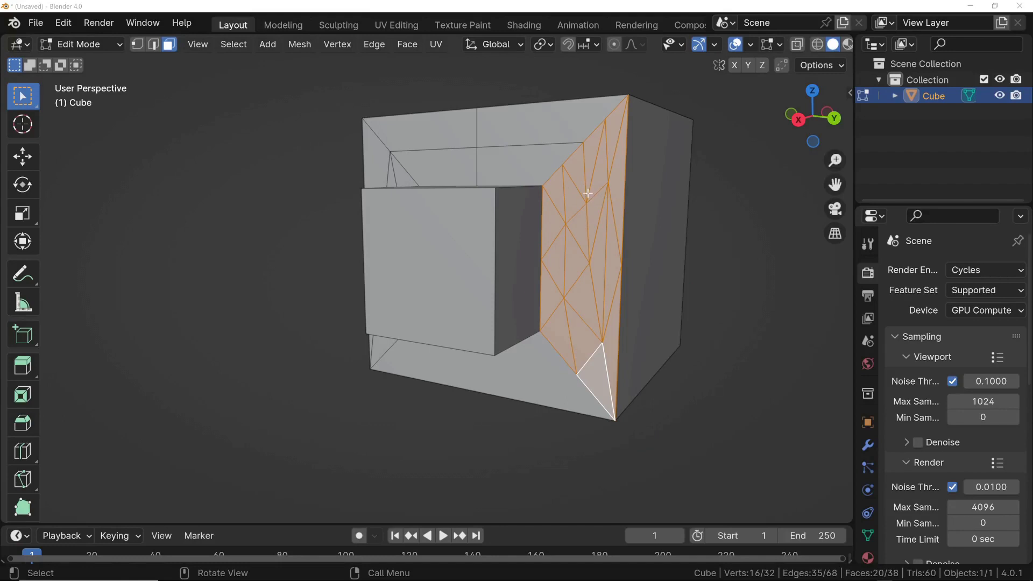
scroll(588, 193, up, 1)
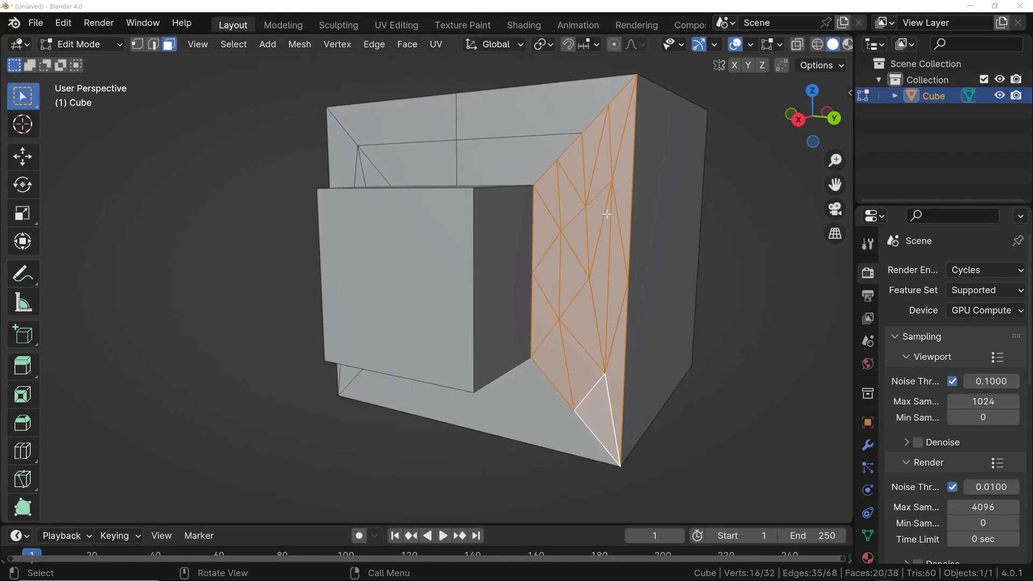
middle_drag(607, 214, 560, 251)
scroll(570, 215, up, 2)
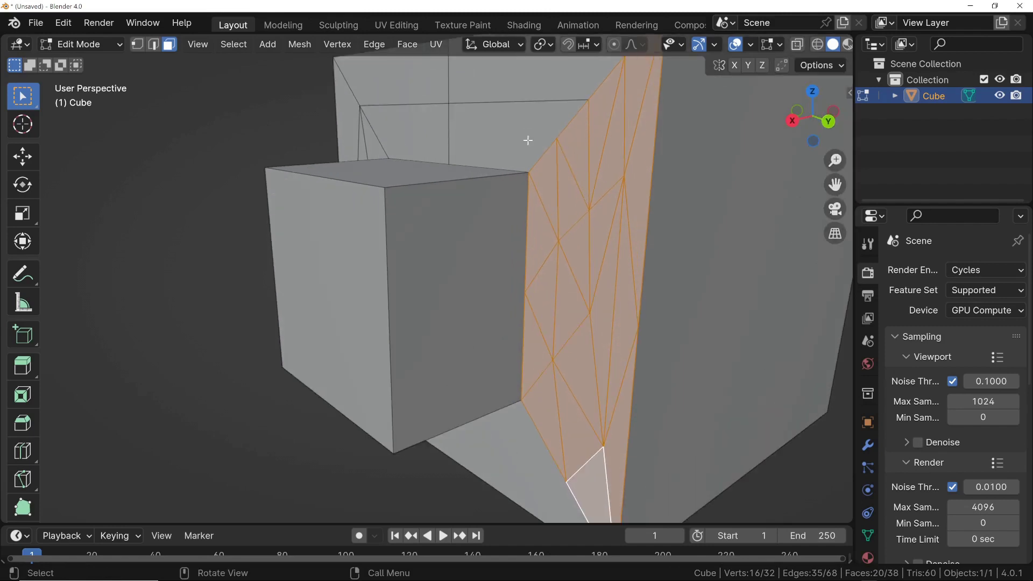
middle_drag(560, 139, 643, 172)
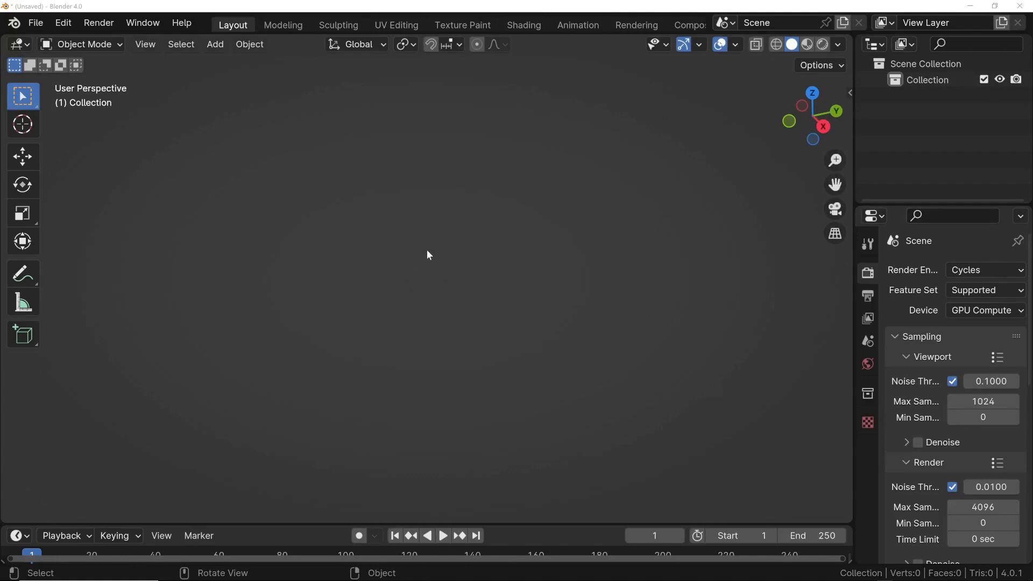
Step: Add a mesh cube to the empty scene
key(ctrl+a)
click(408, 249)
key(shift+a)
mouse_move(398, 188)
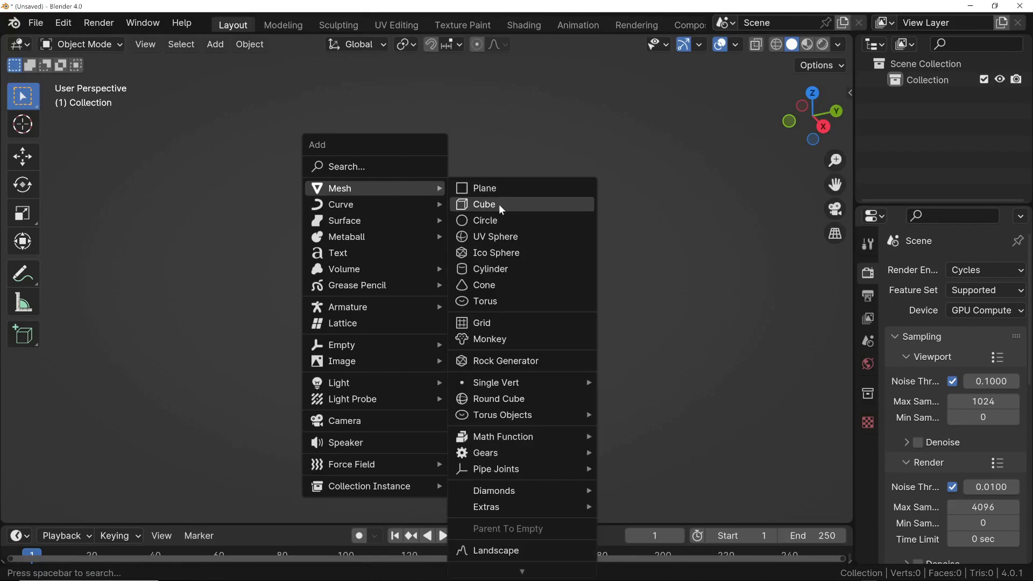
click(499, 204)
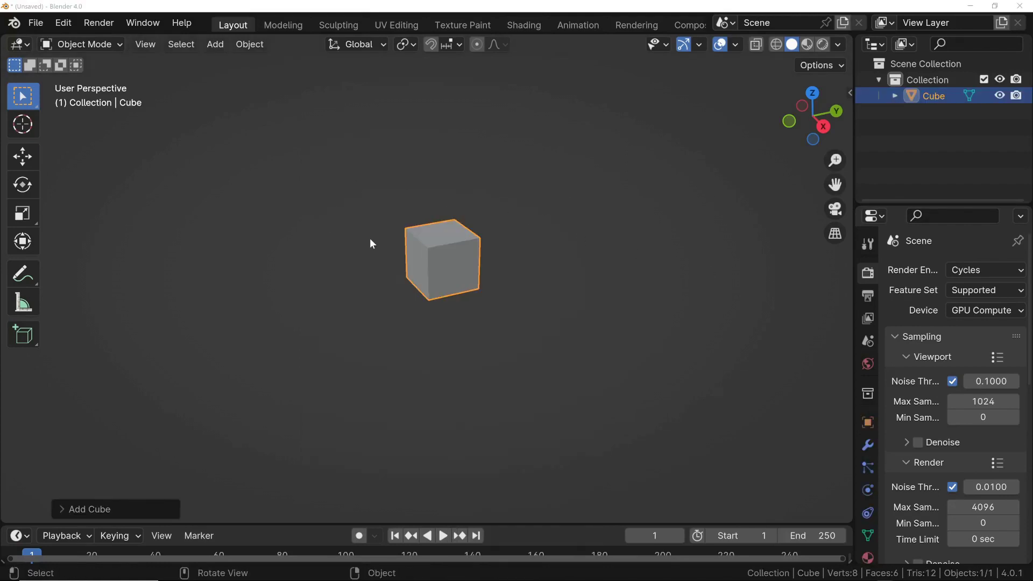
scroll(370, 244, up, 3)
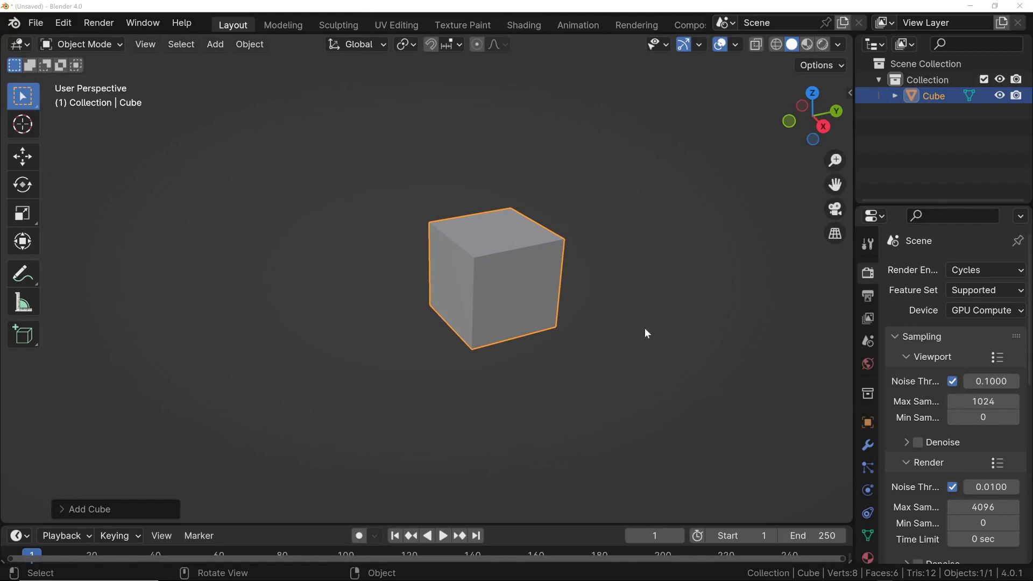
scroll(657, 312, up, 2)
middle_drag(461, 247, 481, 249)
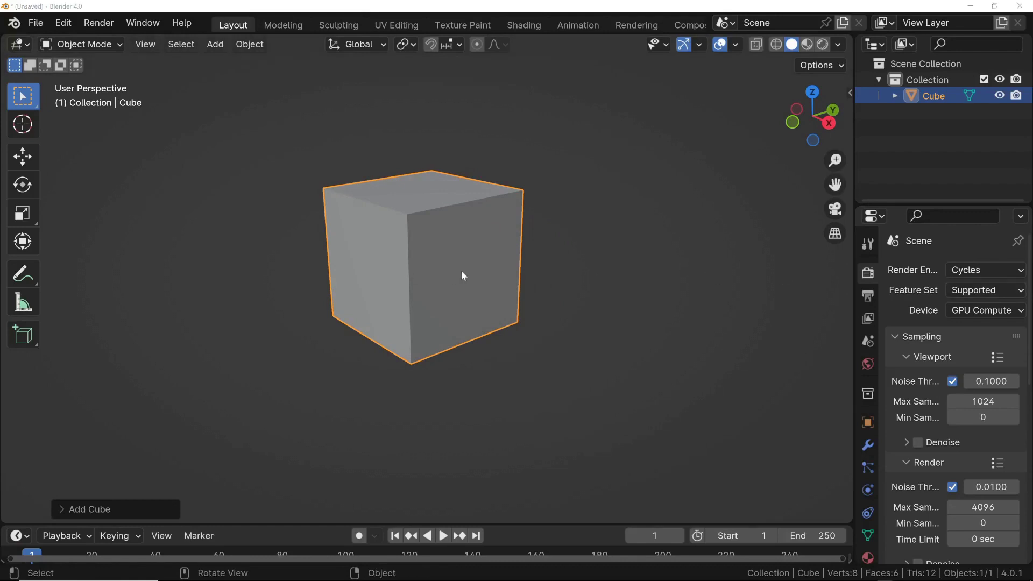
Step: In face editing, extrude the cube's front face with no offset and scale the new face down to about half size
key(Tab)
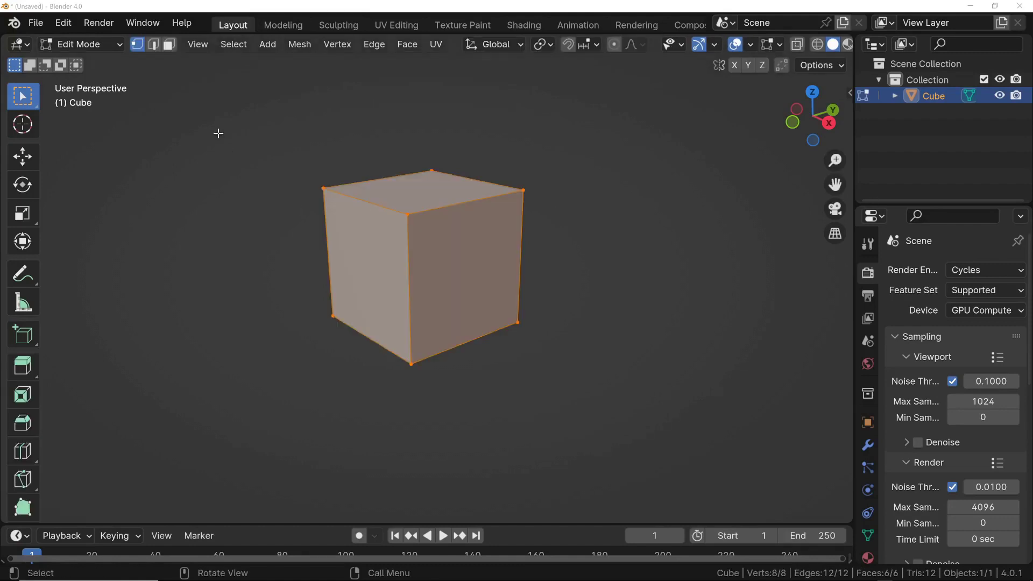
click(170, 45)
click(465, 256)
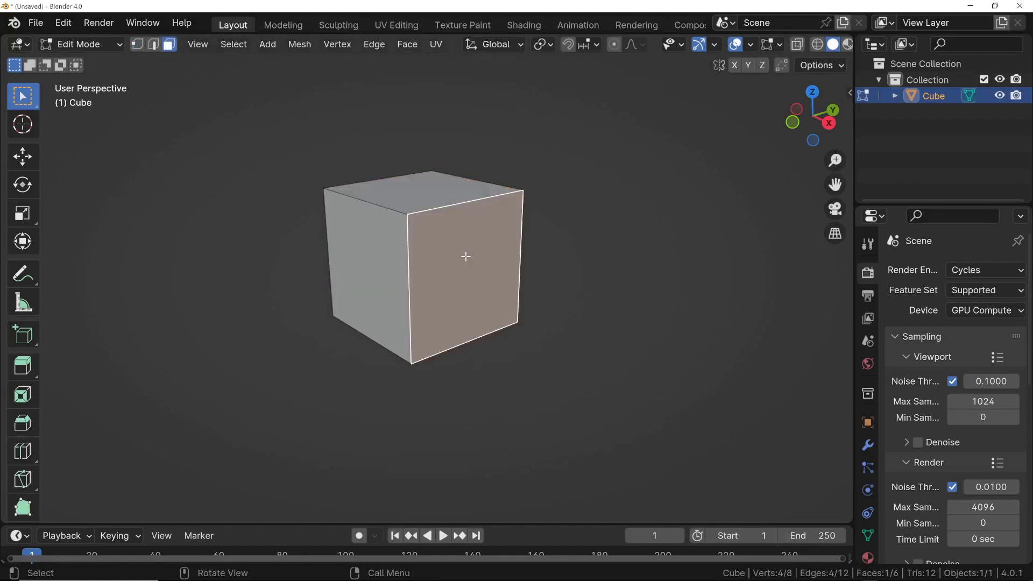
scroll(468, 255, up, 1)
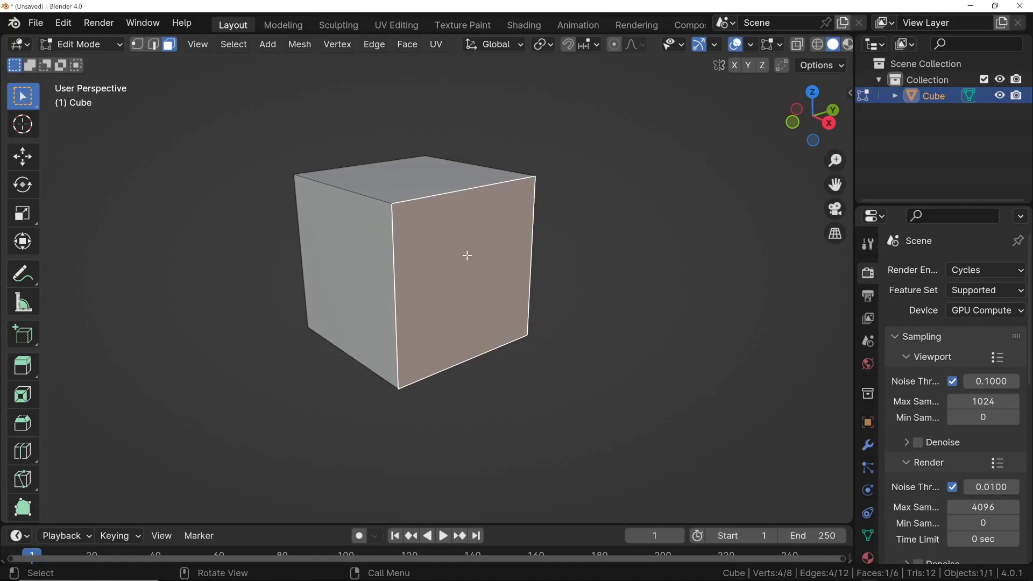
key(e)
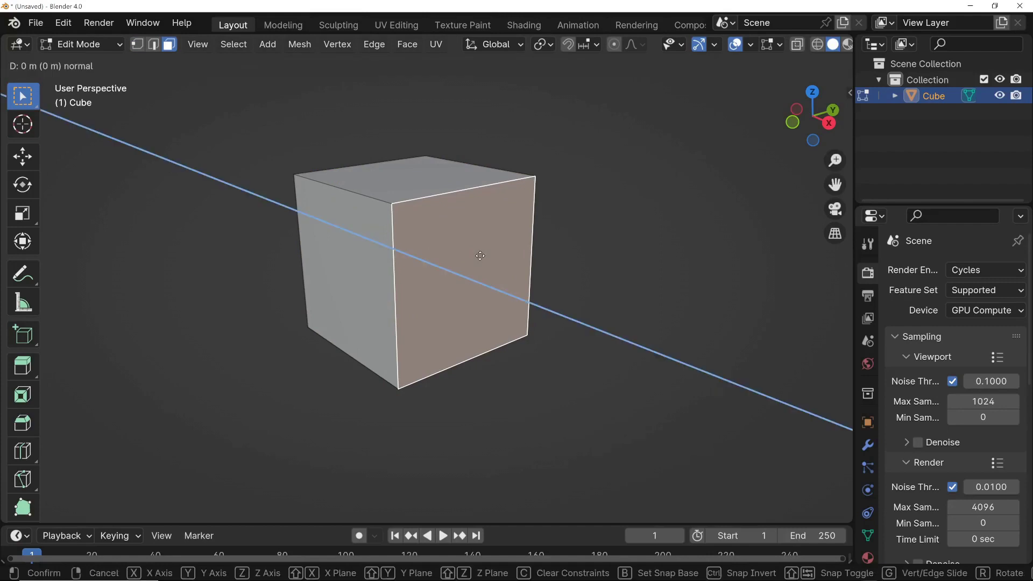
click(480, 256)
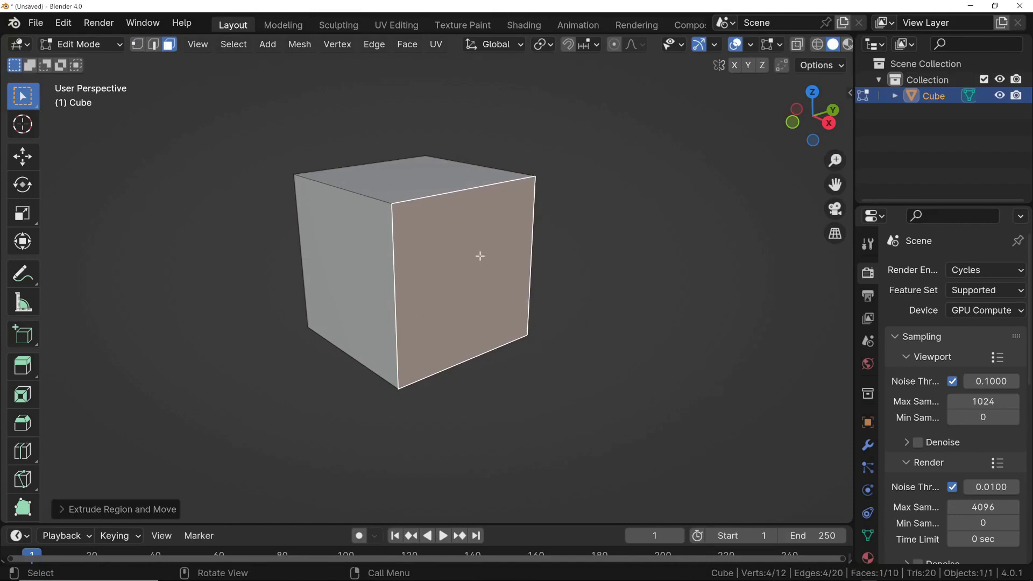
key(s)
click(509, 267)
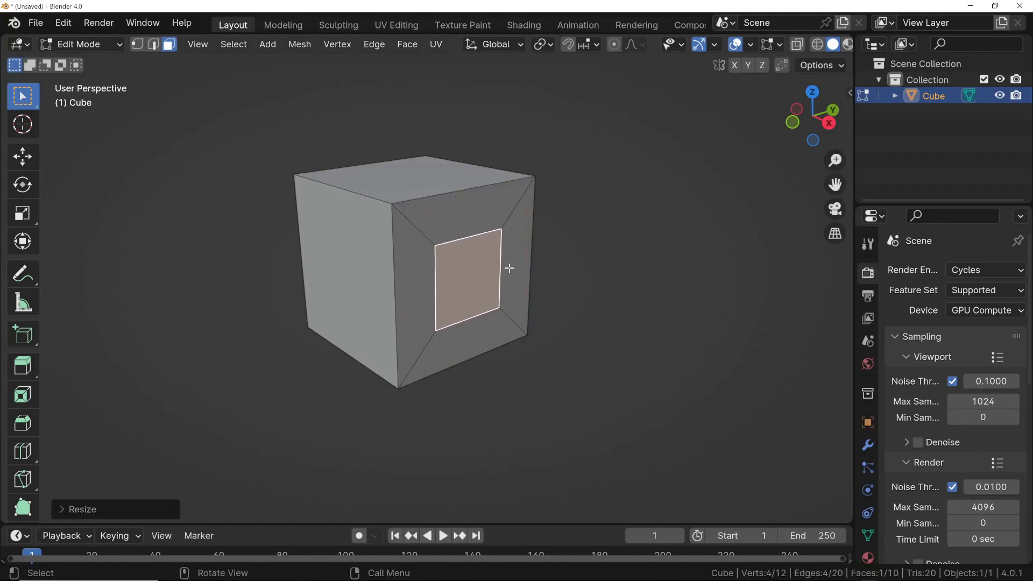
Step: Extrude the small inner face outward along its normal by a little over 0.5 m to form a protruding block
middle_drag(434, 300, 469, 273)
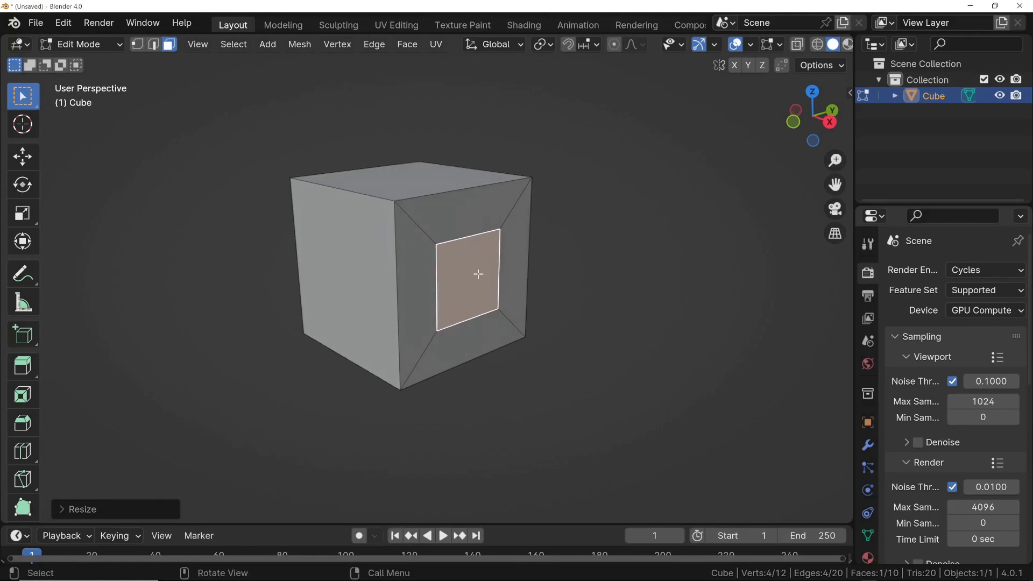
key(g)
key(z)
key(z)
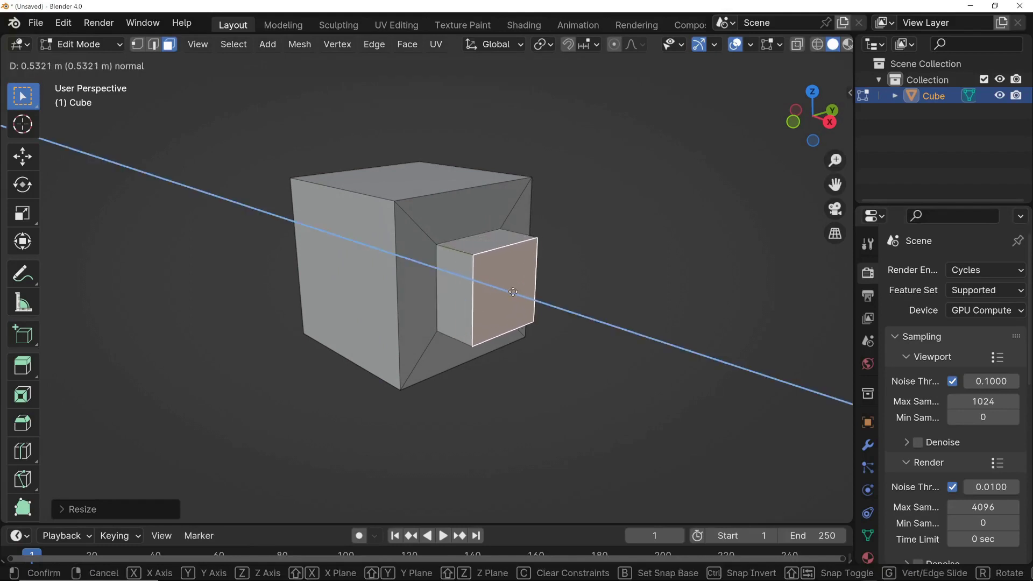
click(519, 299)
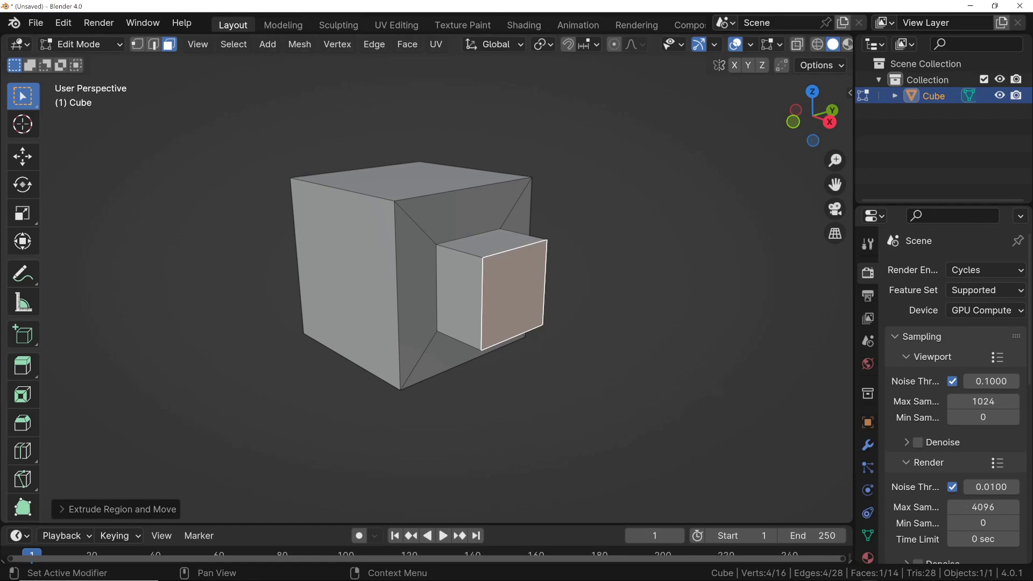
middle_drag(472, 240, 467, 268)
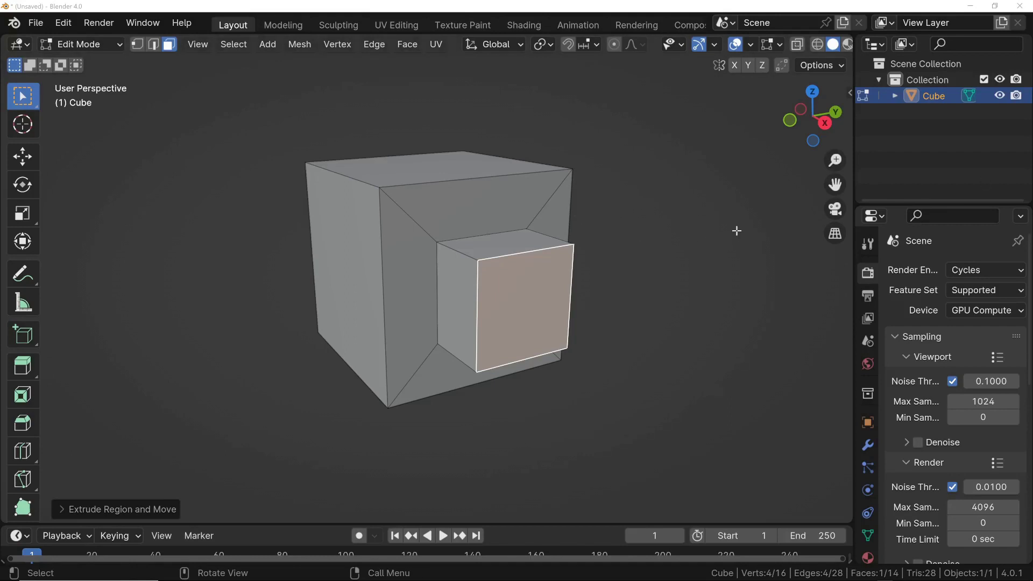
Step: Examine the trapezoid faces around the protruding block by selecting the upper and side ones individually
middle_drag(618, 261, 724, 185)
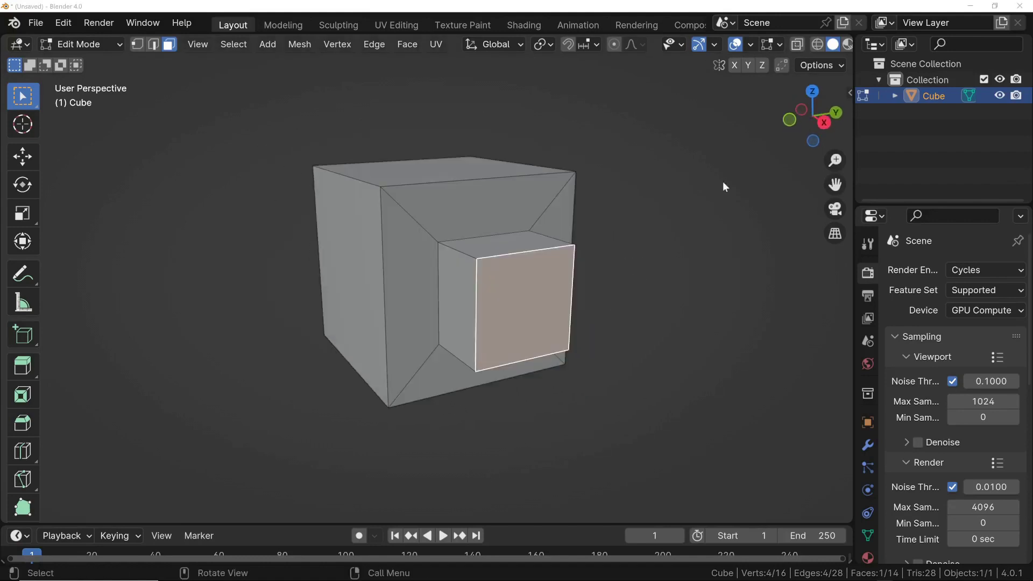
click(442, 216)
click(432, 241)
middle_drag(433, 241, 412, 216)
click(528, 226)
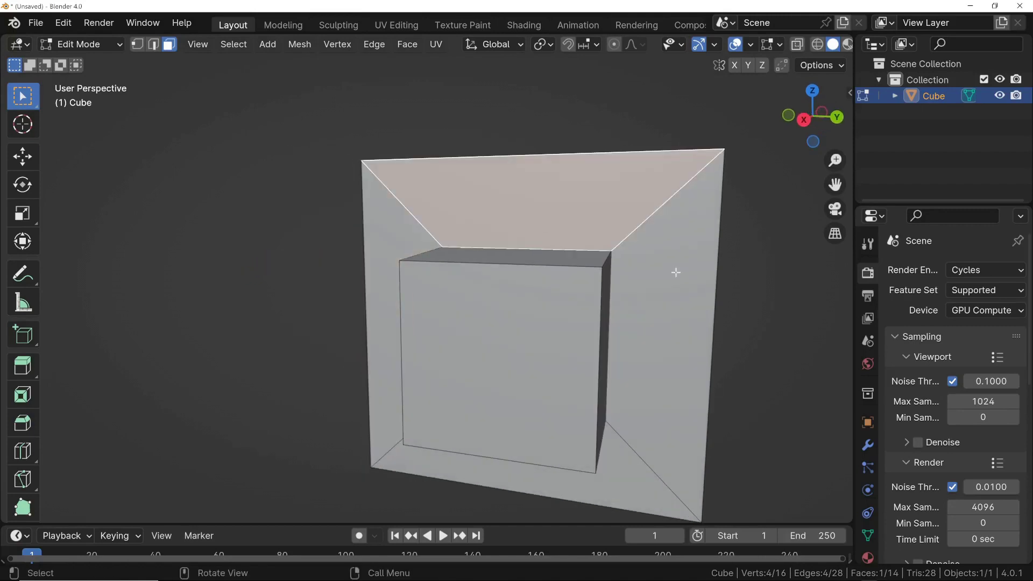
click(673, 307)
middle_drag(671, 318, 713, 270)
middle_drag(555, 478, 452, 228)
click(496, 220)
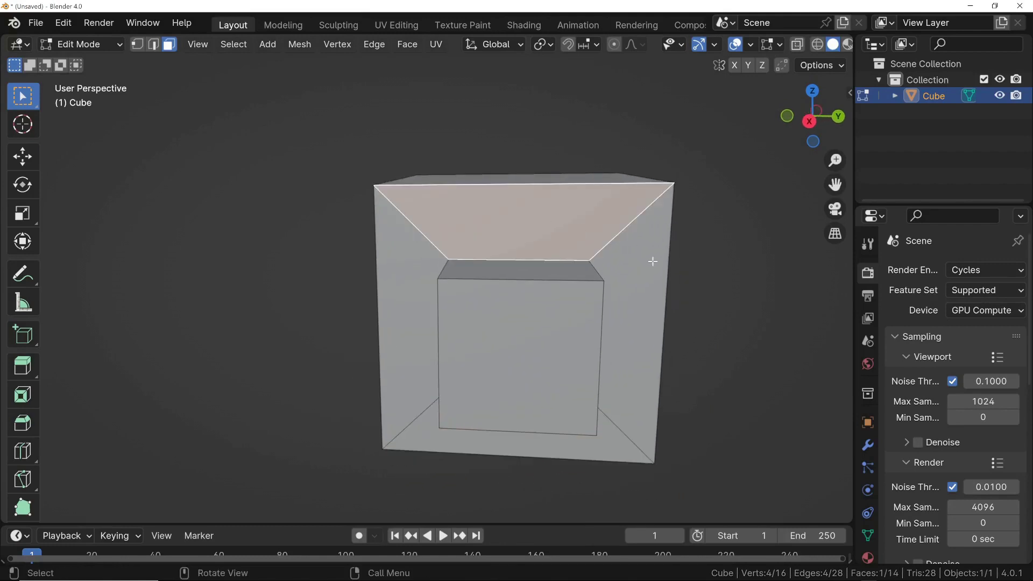
click(635, 265)
click(404, 279)
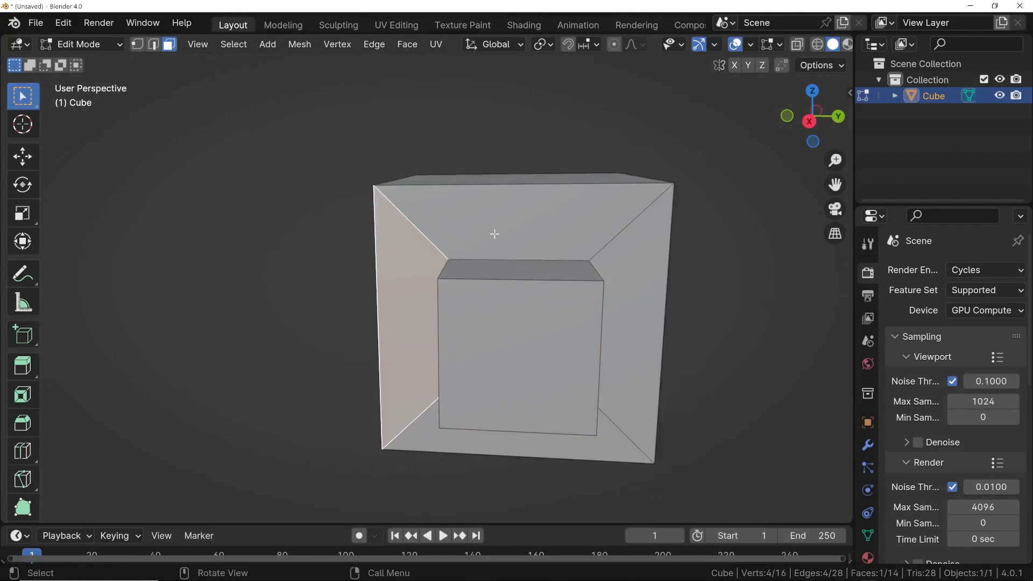
middle_drag(494, 234, 612, 244)
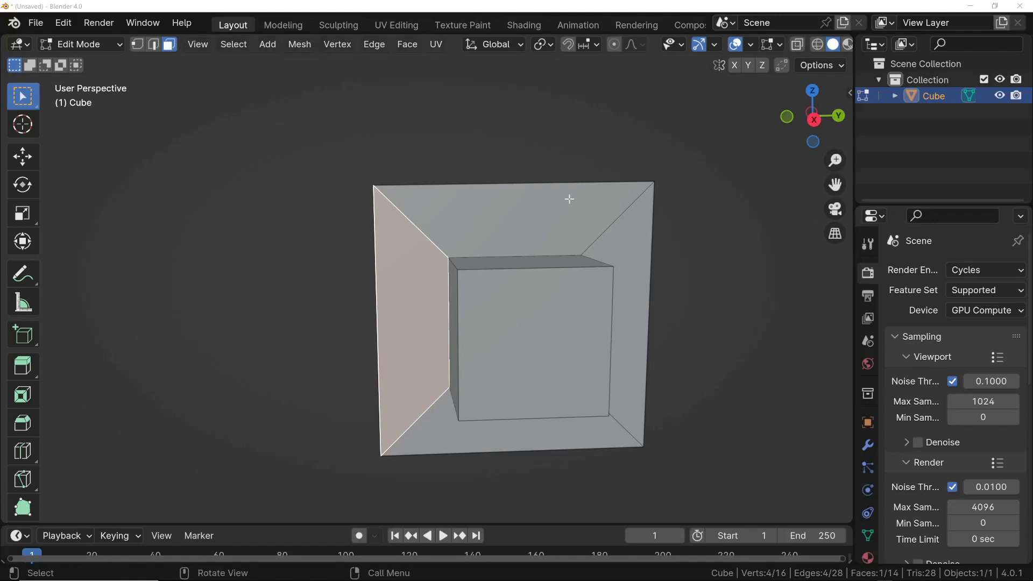
Step: Subdivide the trapezoid face above the protruding block with one cut and show the operation's settings
click(505, 223)
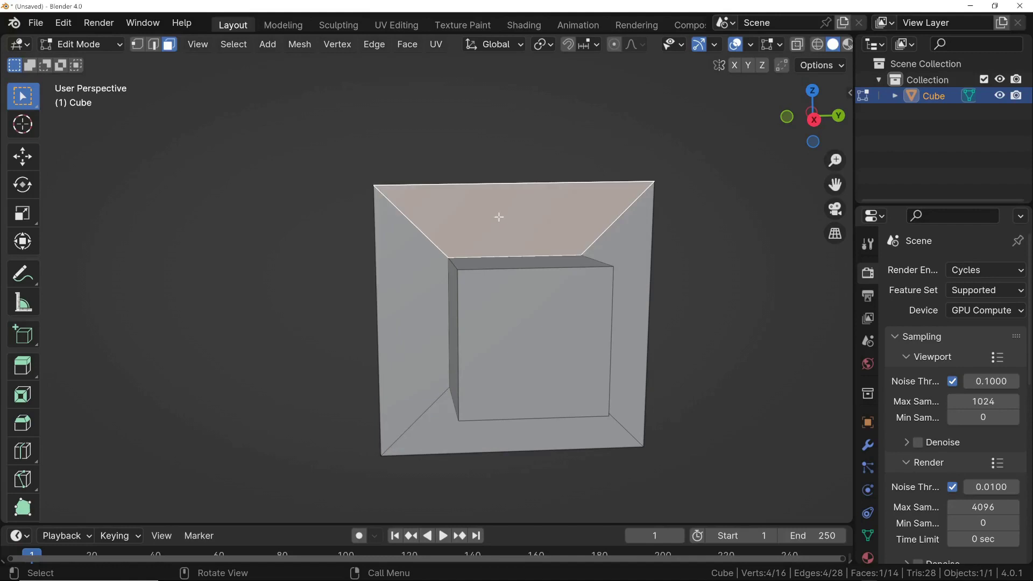
key(ctrl+f)
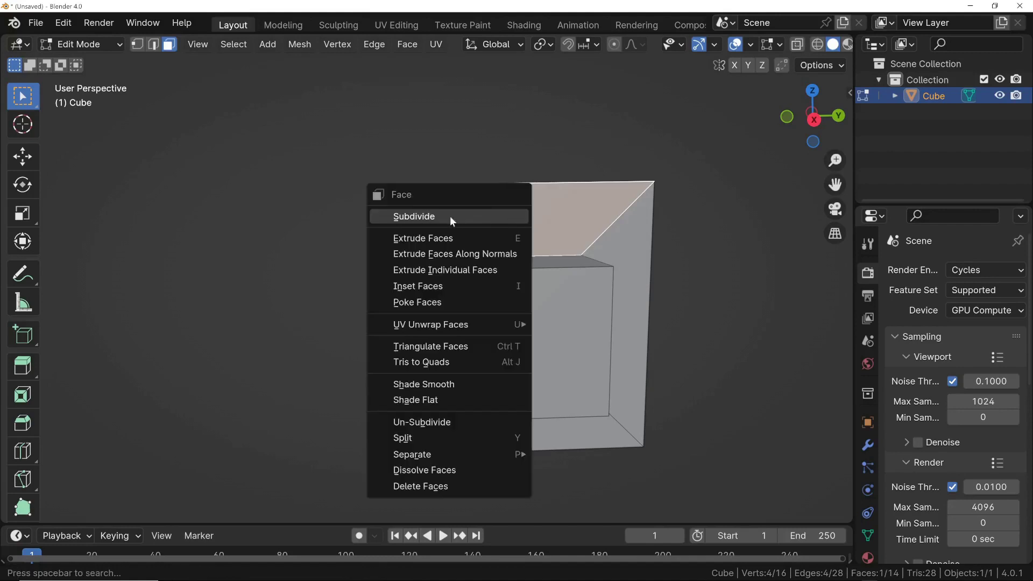
click(418, 216)
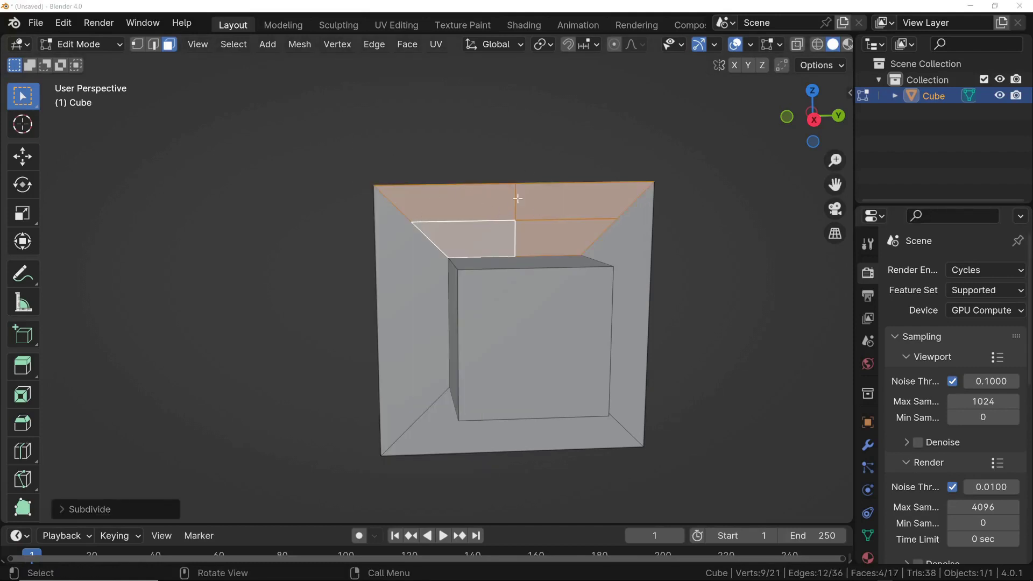
click(63, 512)
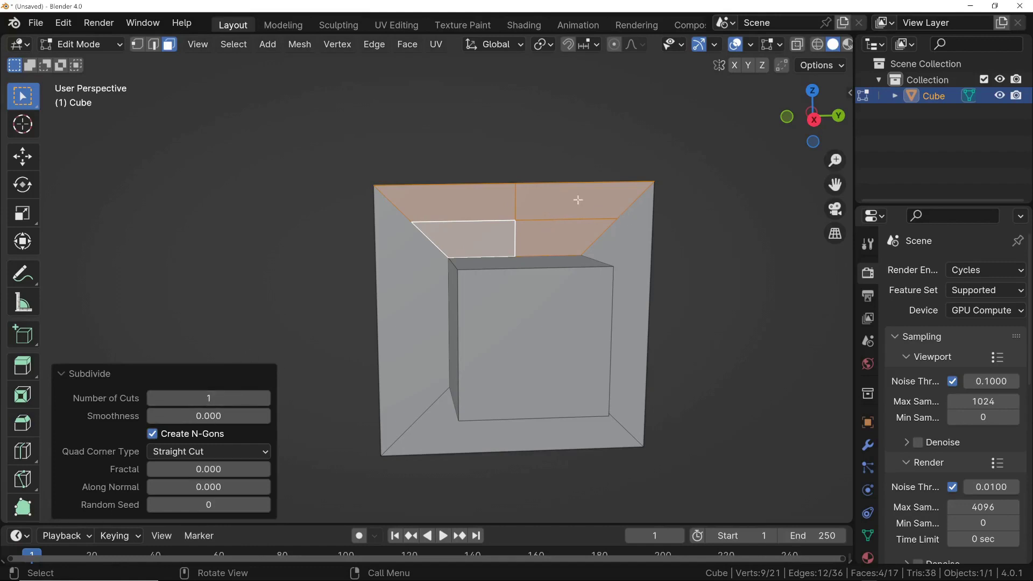
middle_drag(564, 167, 614, 179)
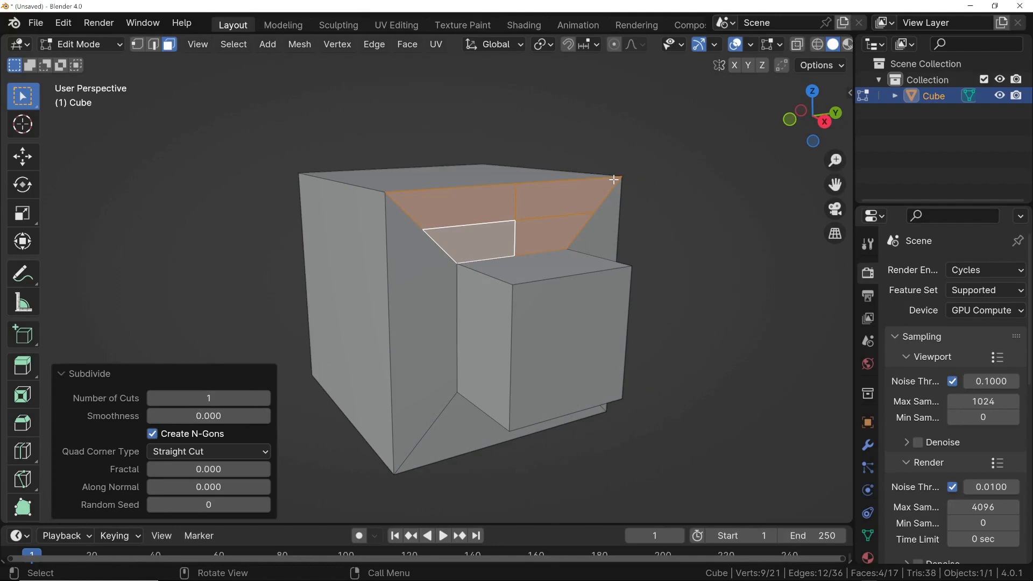
Step: Clear the selection and triangulate the trapezoid border face to the left of the protruding block
key(alt+a)
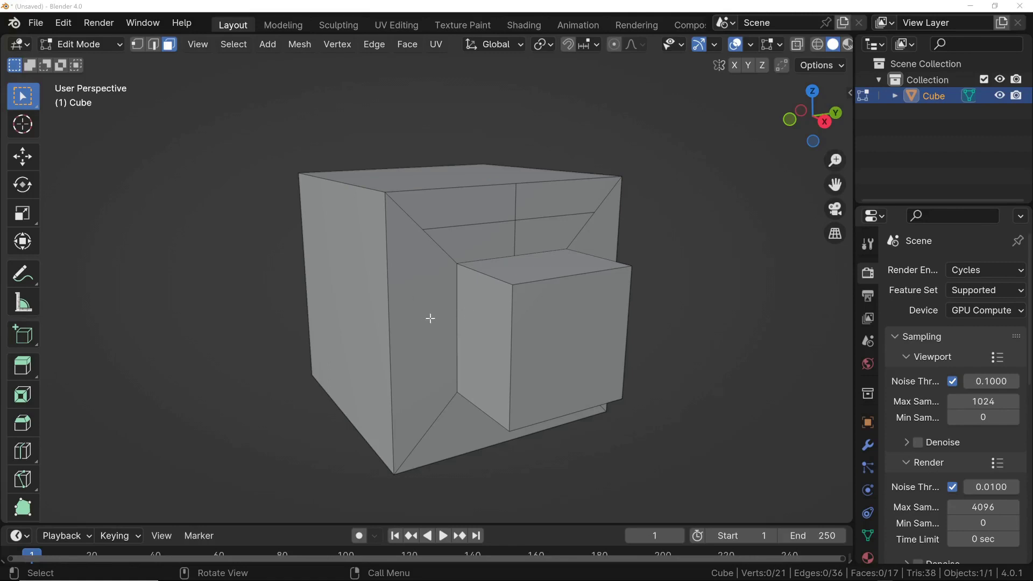
click(417, 290)
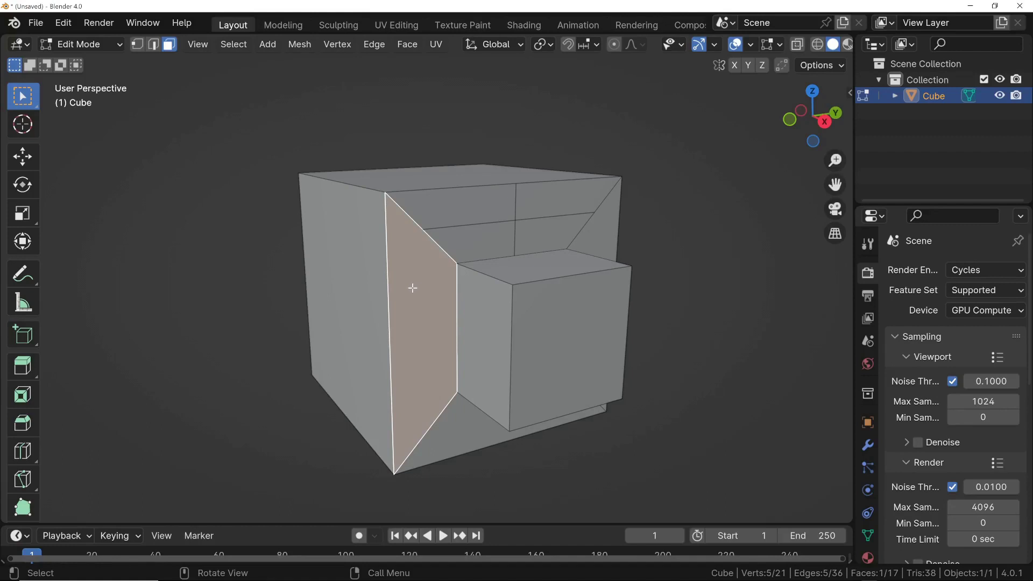
right_click(413, 287)
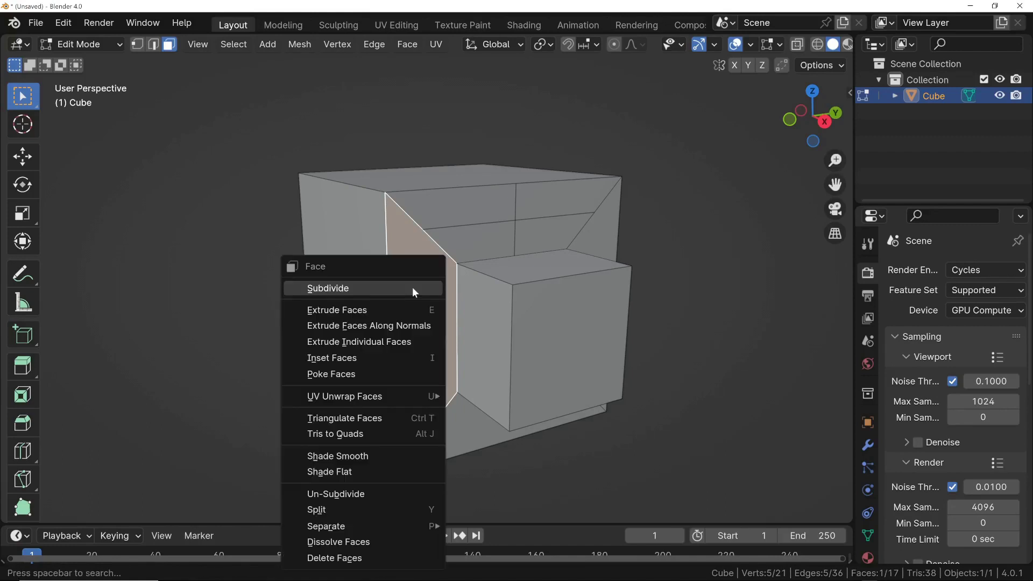
click(360, 422)
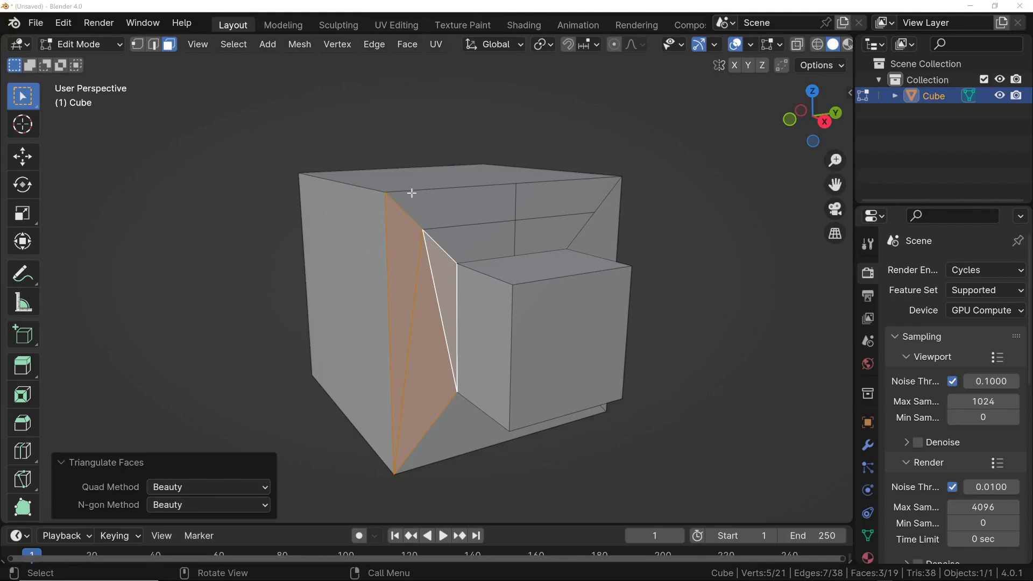
scroll(403, 293, up, 1)
middle_drag(409, 298, 407, 239)
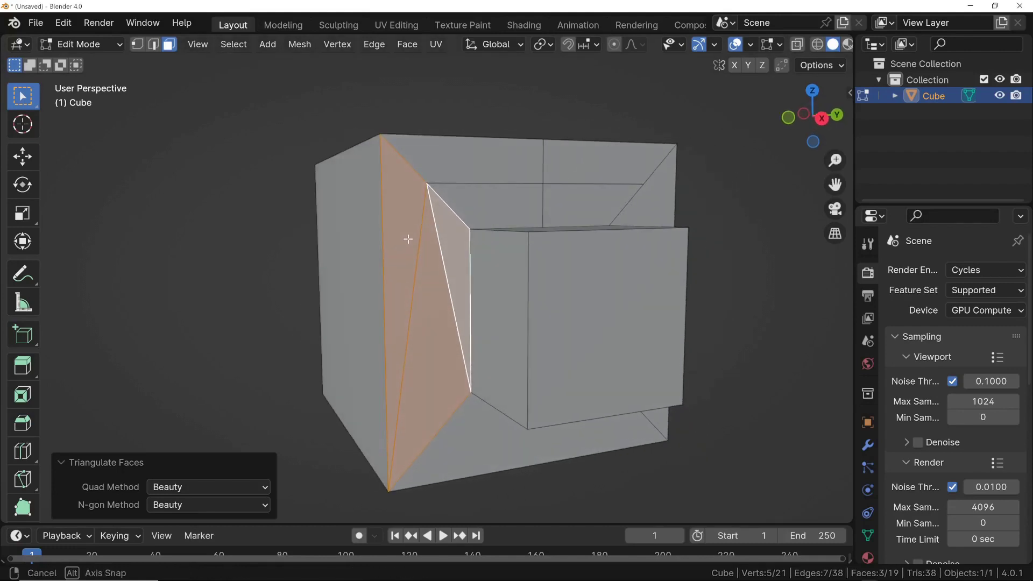
key(ctrl+z)
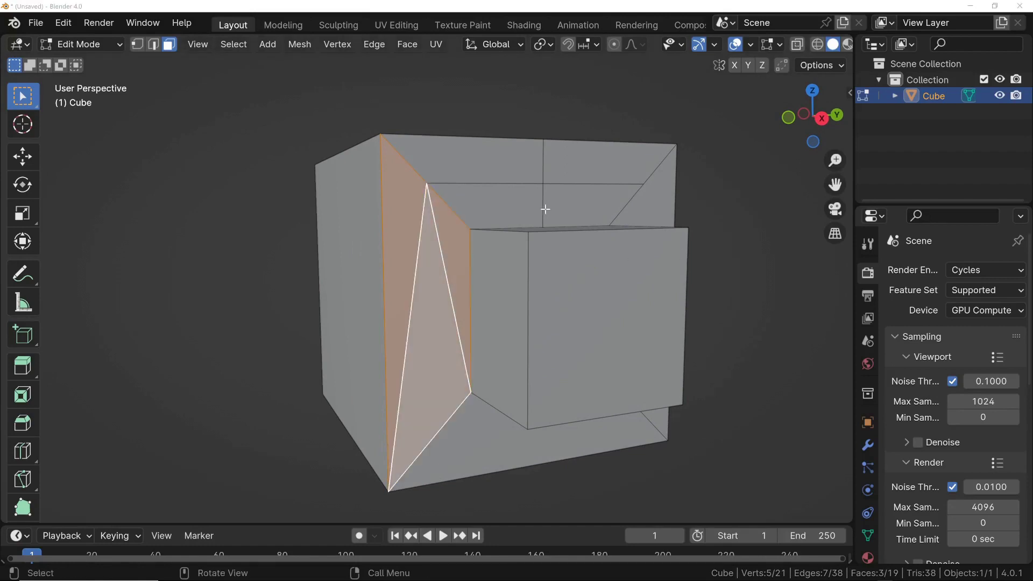
middle_drag(579, 210, 491, 191)
key(Home)
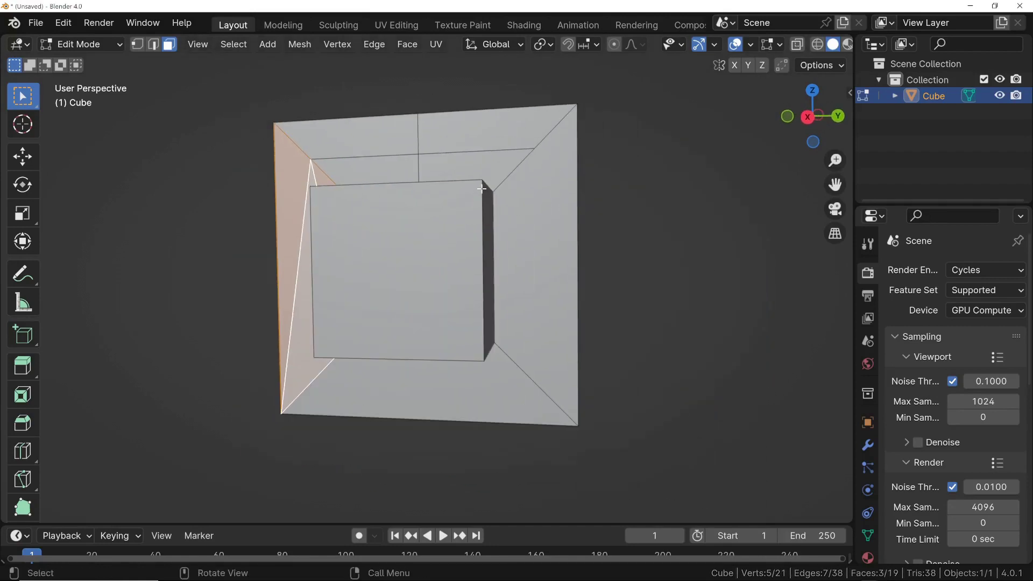
Step: Poke the trapezoid border face to the right of the protruding block, leaving the poke offset at 0 m
click(549, 233)
right_click(549, 235)
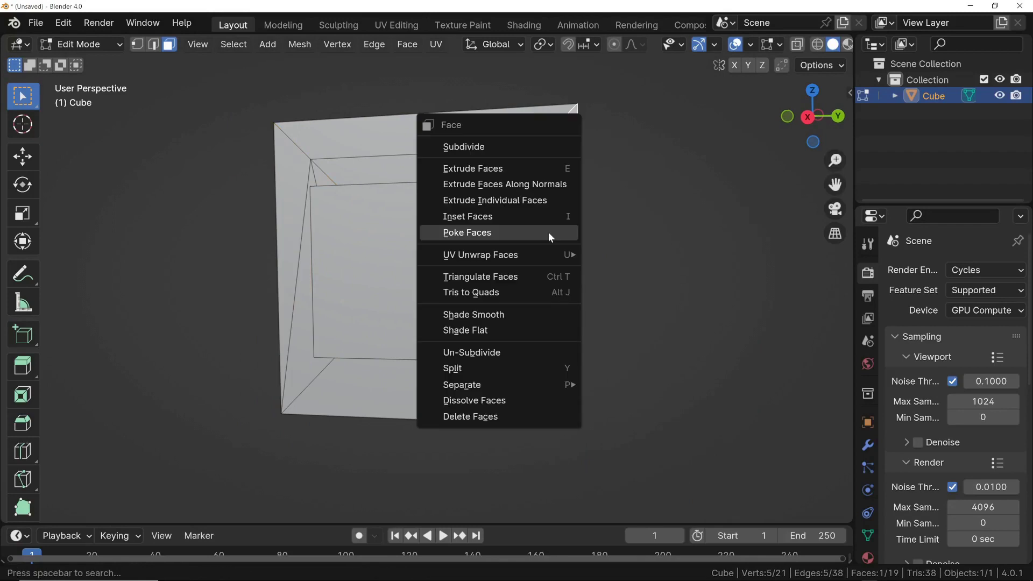
click(493, 234)
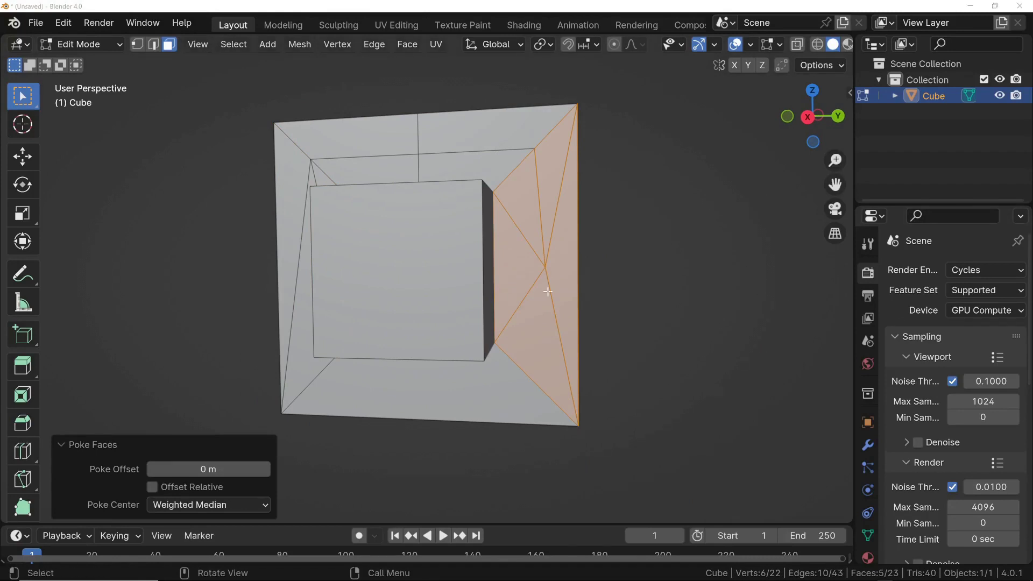
middle_drag(539, 256, 627, 203)
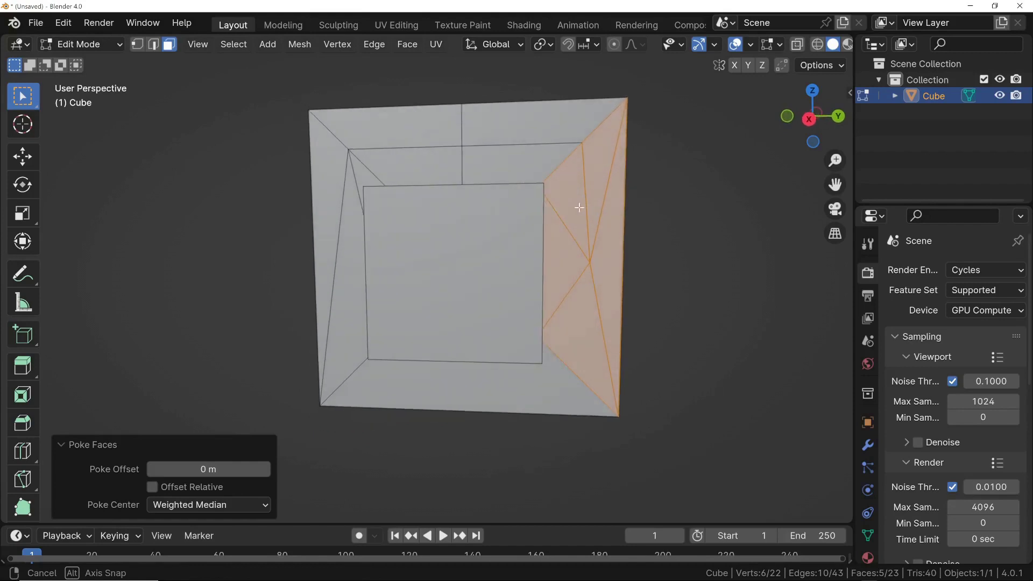
middle_drag(579, 207, 533, 211)
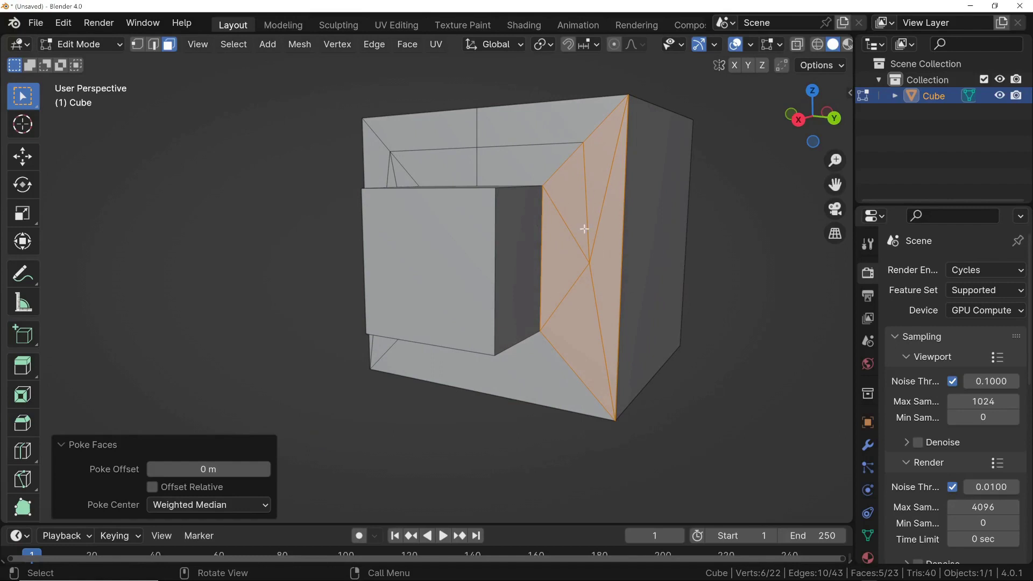
Step: Subdivide the poked triangles and make the lower corner triangle the active face of the selection
right_click(573, 196)
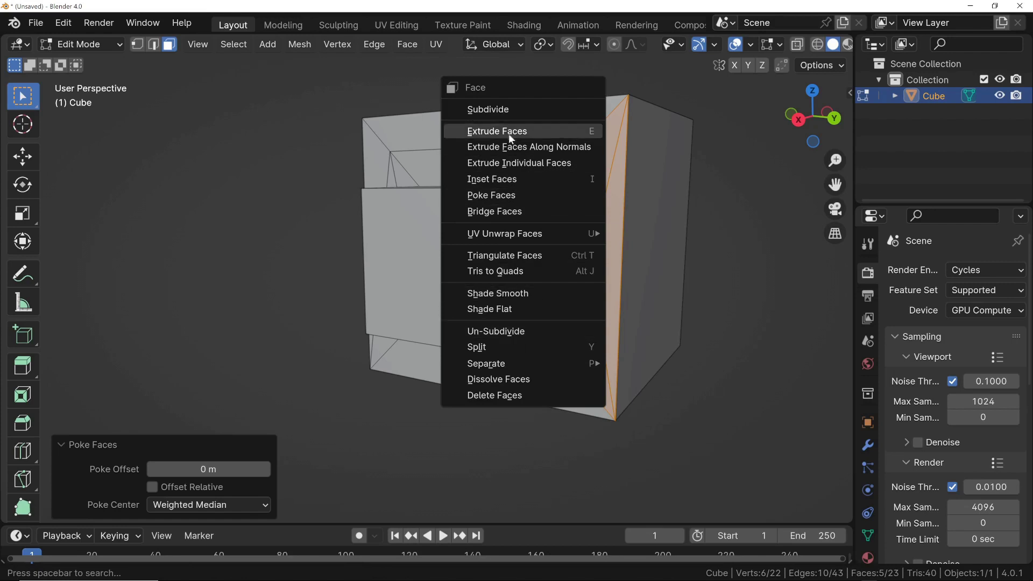
click(511, 107)
shift+click(599, 378)
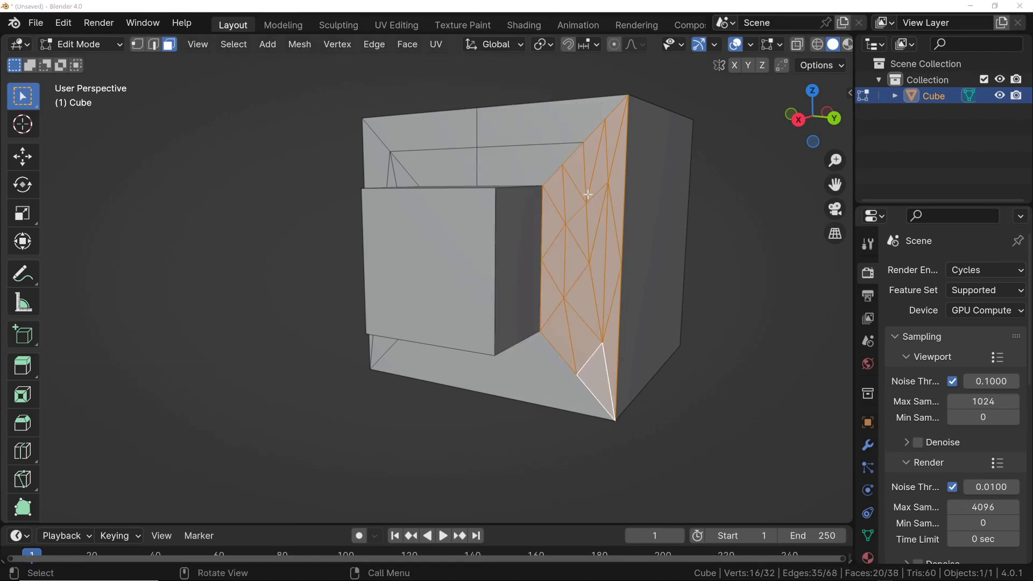
Step: Examine the dense triangles beside the block and compare them with the triangulated face on the opposite side
scroll(588, 194, up, 1)
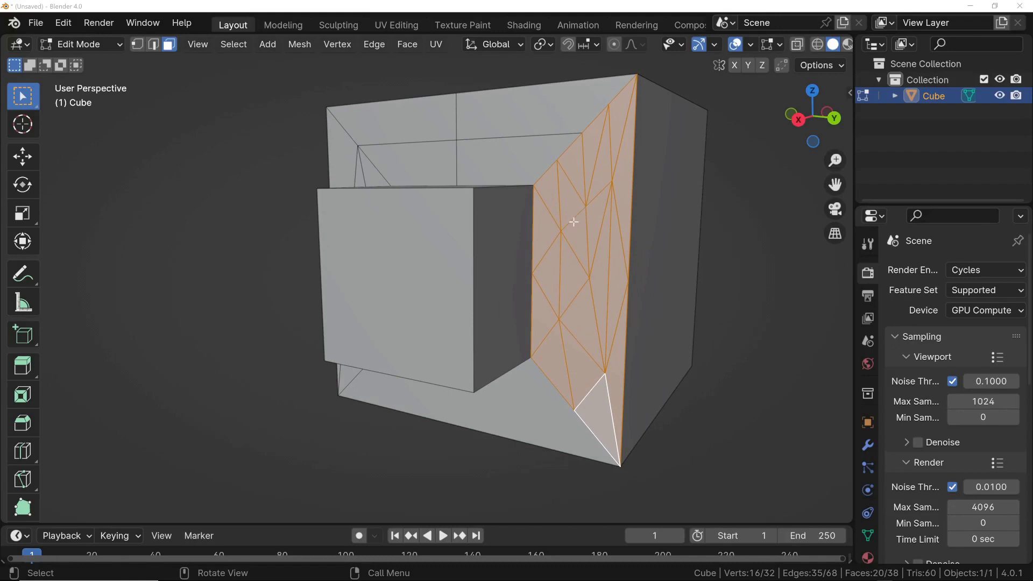
middle_drag(606, 206, 565, 219)
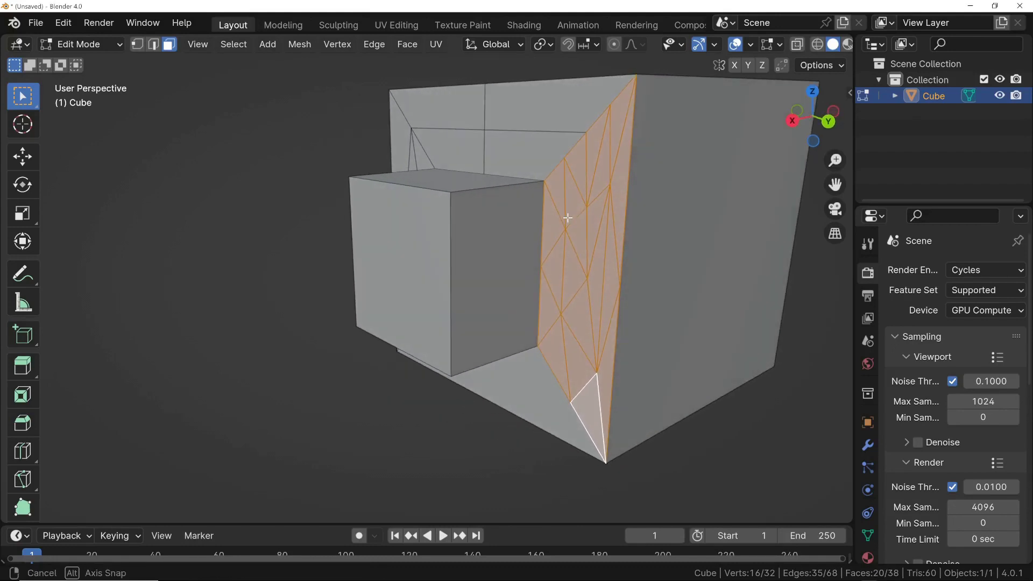
scroll(583, 199, up, 2)
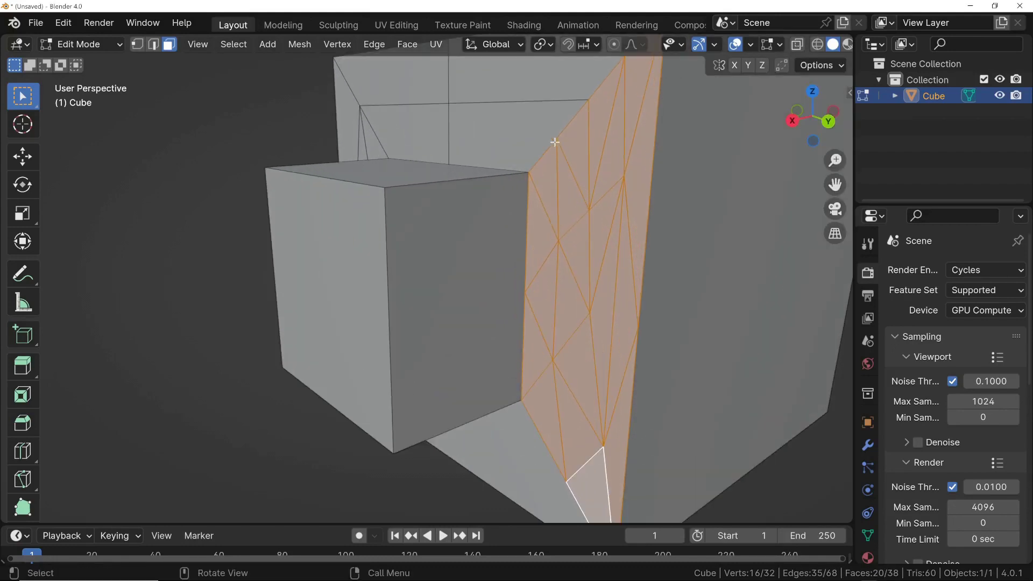
scroll(527, 144, down, 2)
scroll(350, 183, down, 1)
middle_drag(350, 183, 399, 155)
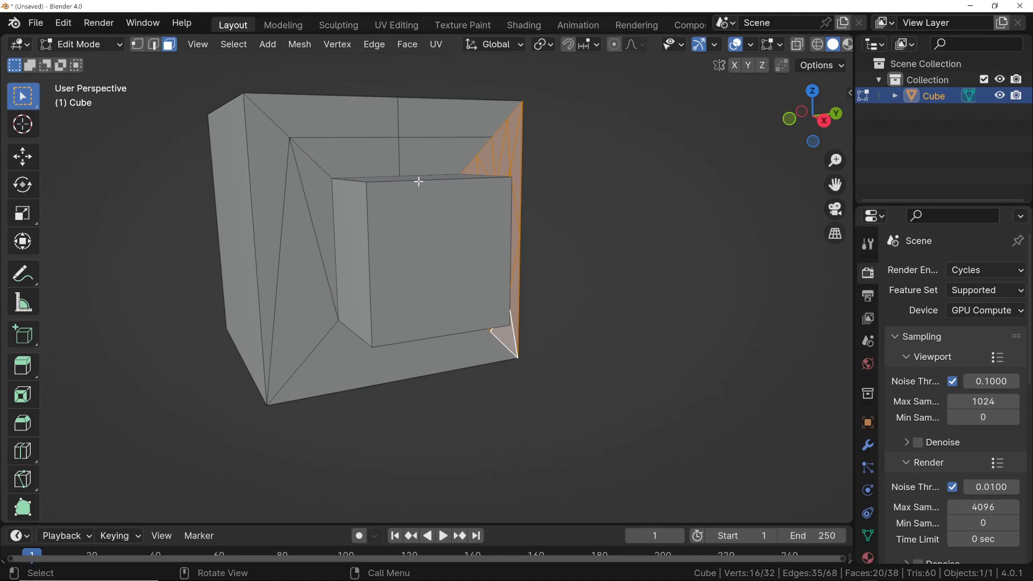
middle_drag(355, 149, 253, 154)
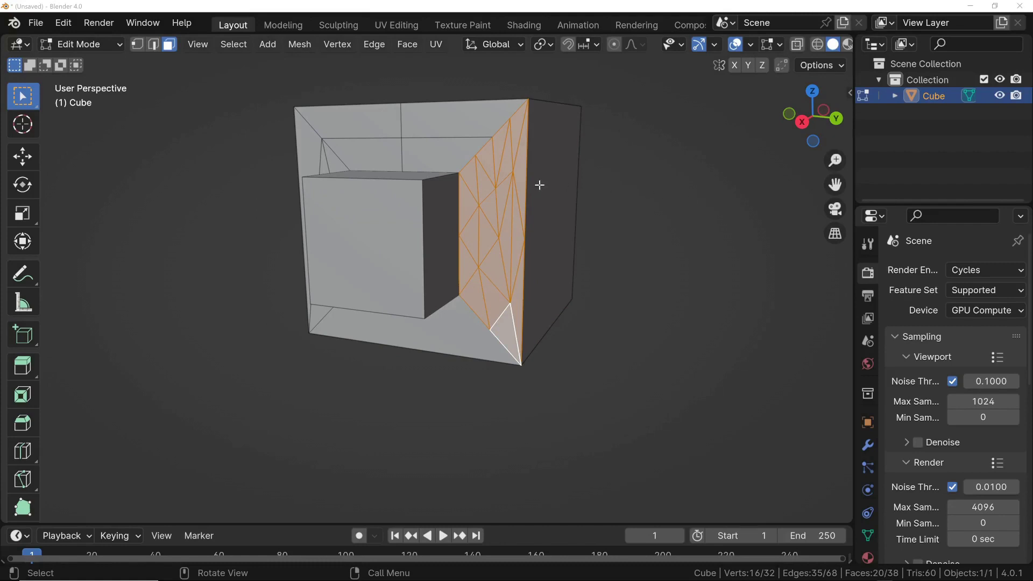
Step: Clear the selection, add a cube to the mesh and move it about 2.37 m along Y and -1.06 m along X, beside the original
click(629, 203)
key(shift+a)
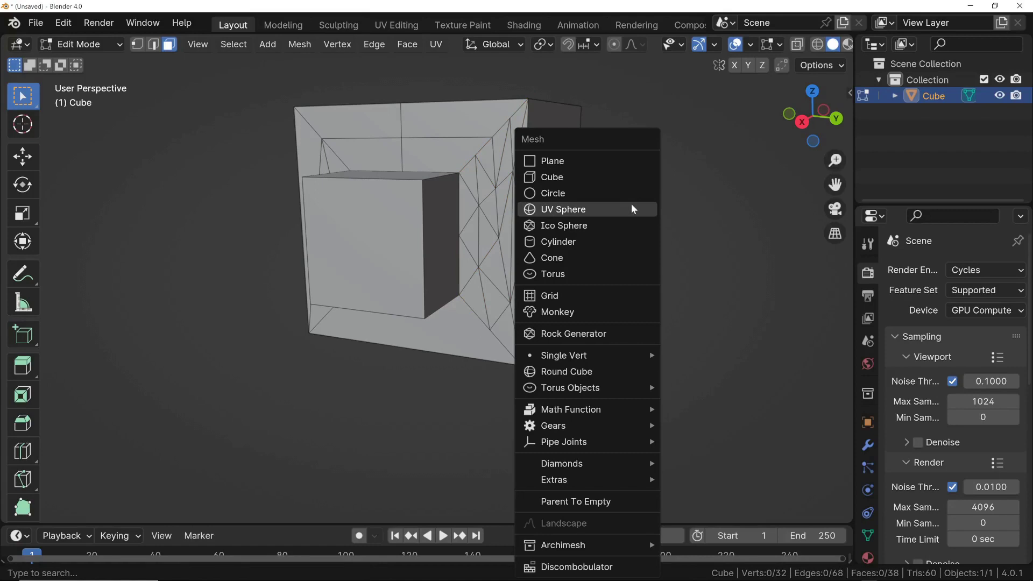
click(596, 181)
key(g)
click(828, 183)
scroll(829, 183, down, 3)
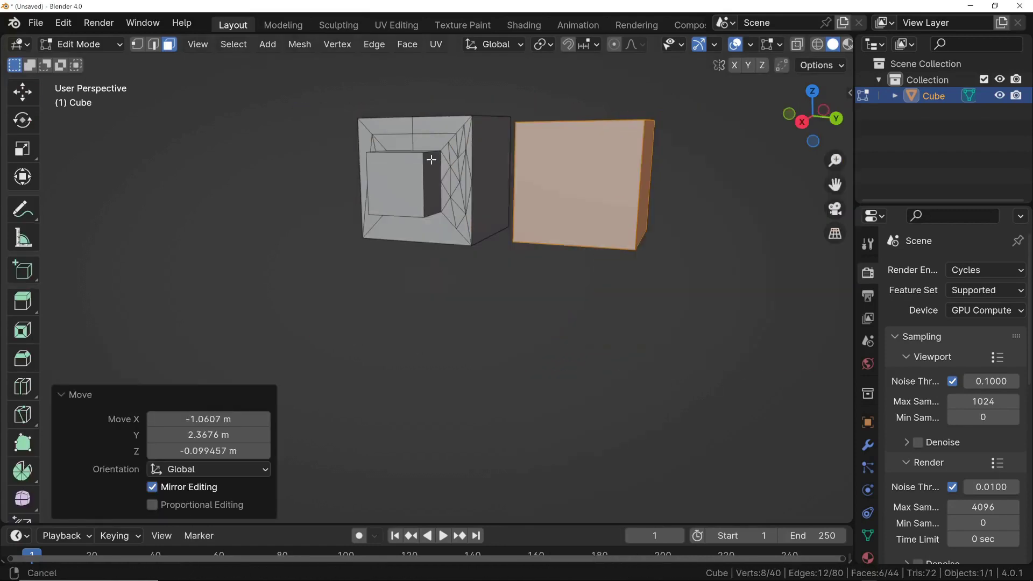
Step: Add two evenly spaced vertical loop cuts to the new cube without sliding them
middle_drag(828, 183, 764, 205)
click(718, 228)
scroll(717, 228, up, 2)
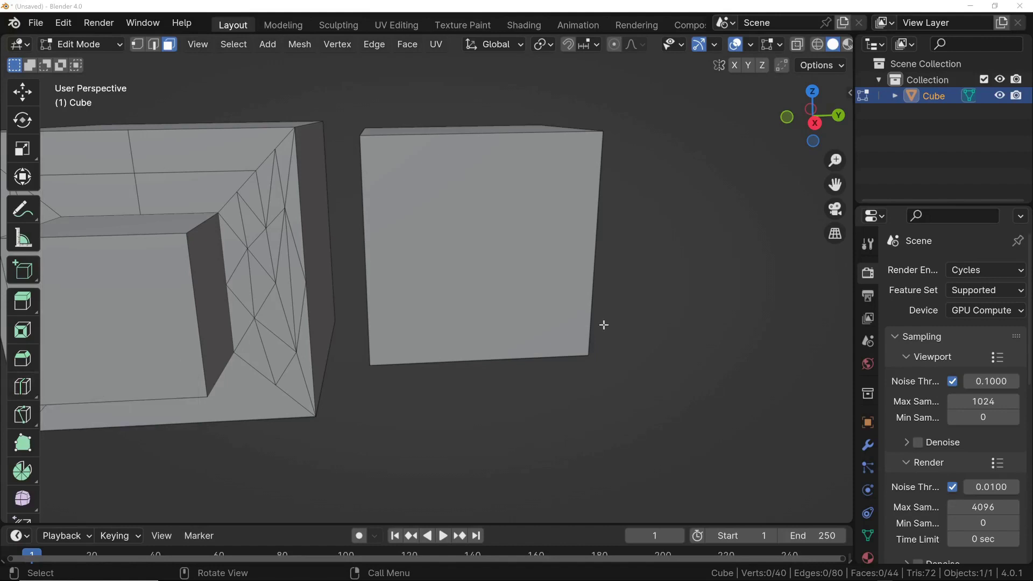
key(ctrl+r)
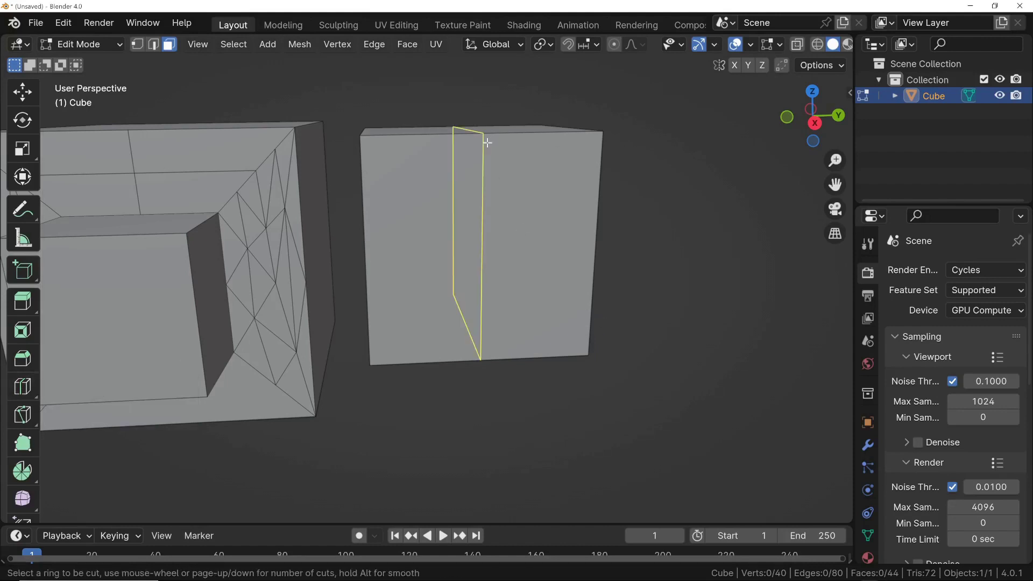
scroll(487, 143, up, 1)
click(484, 143)
right_click(480, 143)
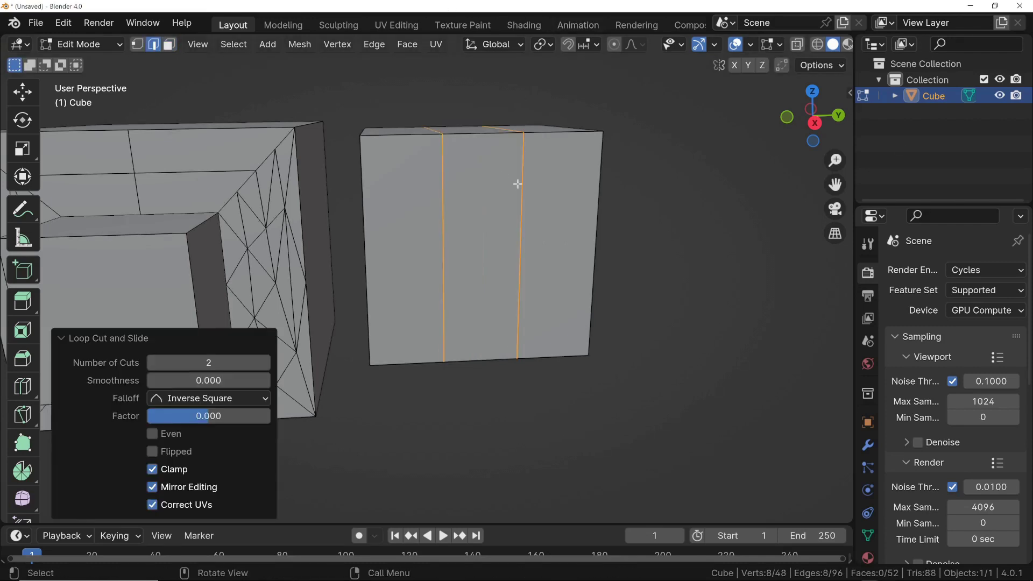
Step: Add two evenly spaced horizontal loop cuts to the new cube to divide its front into a three-by-three grid
key(ctrl+r)
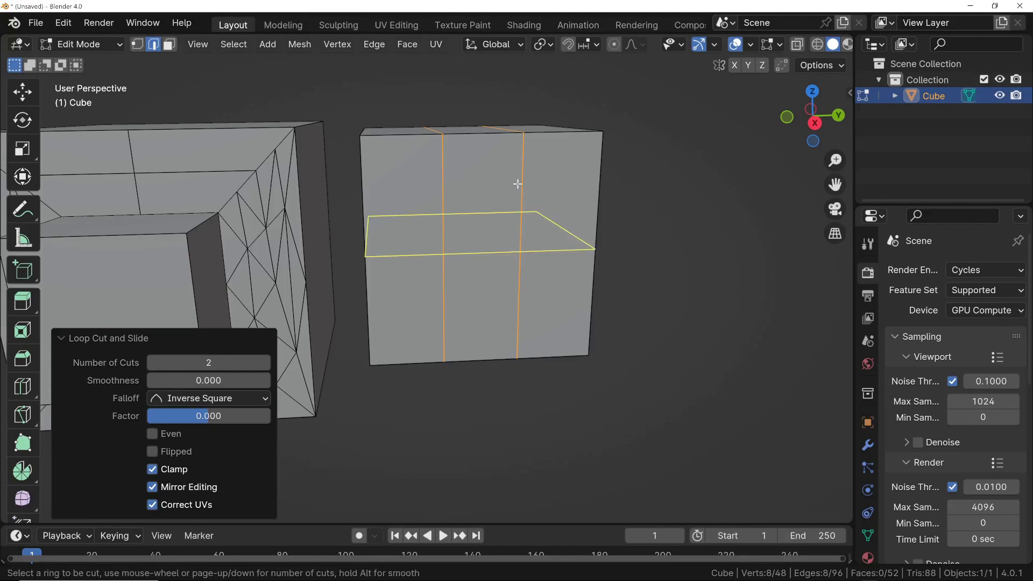
scroll(517, 184, up, 1)
click(518, 184)
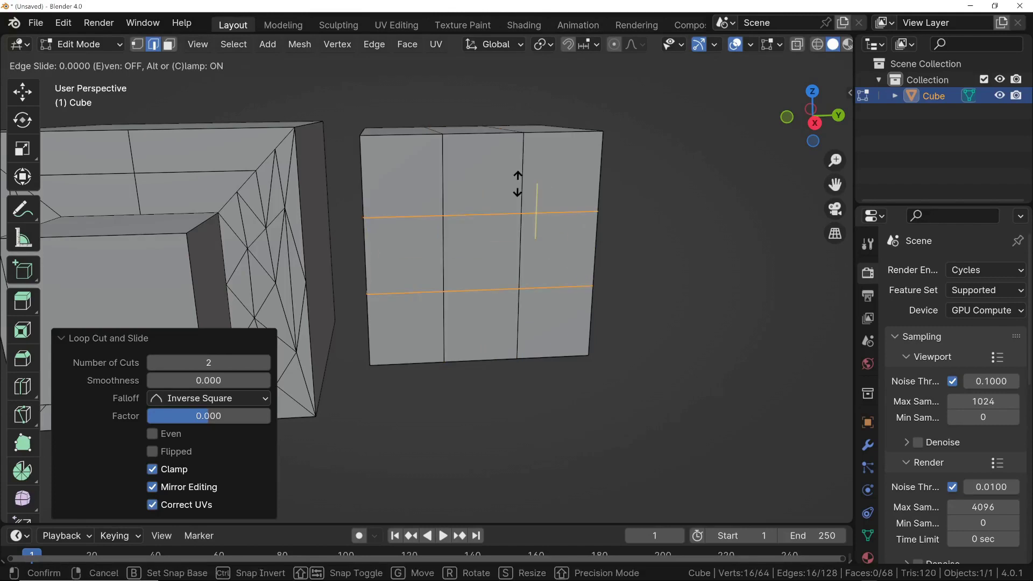
right_click(517, 184)
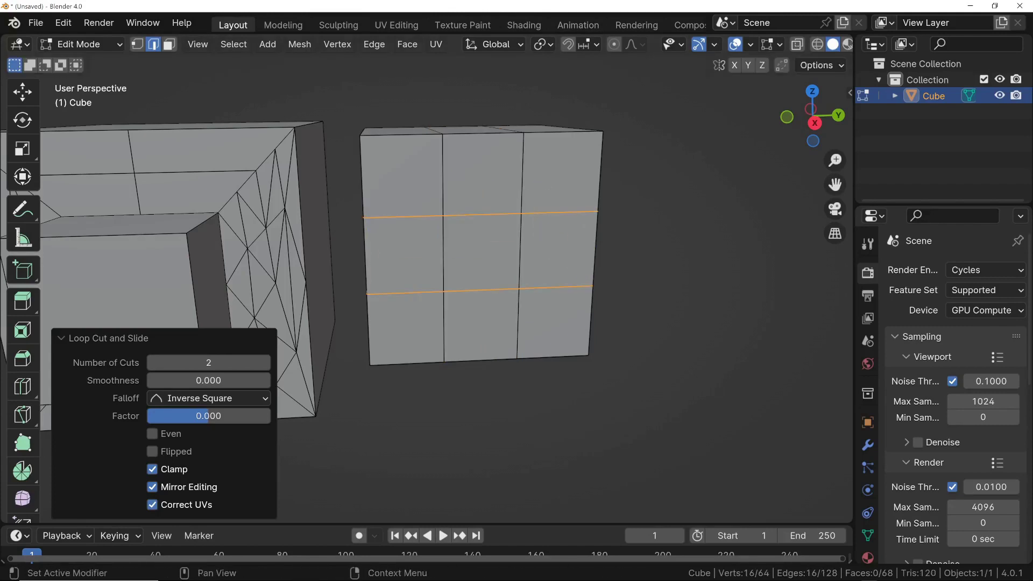
Step: Try to move the new cube's left vertical edge loop along the global Y axis
alt+click(443, 253)
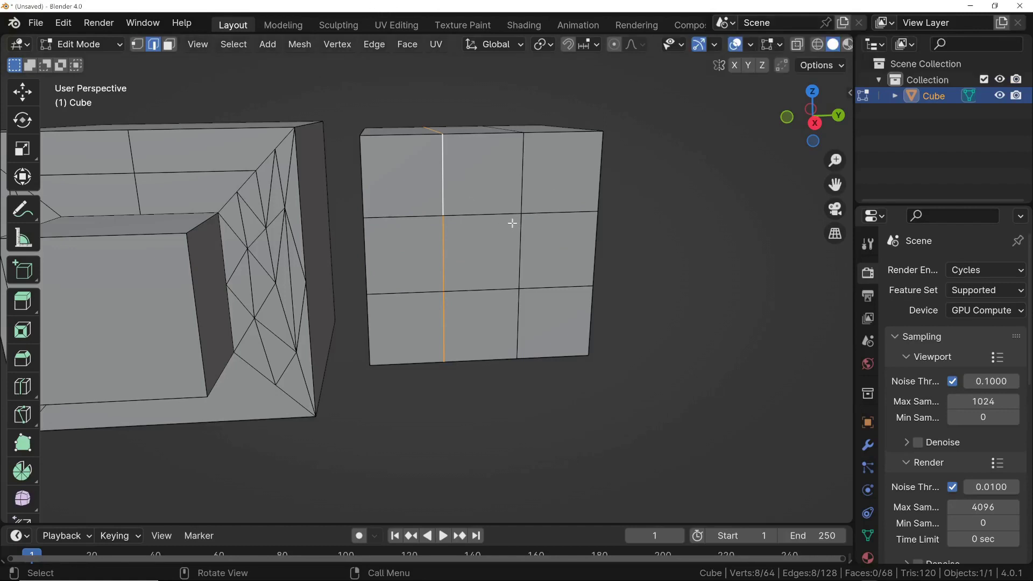
key(g)
key(y)
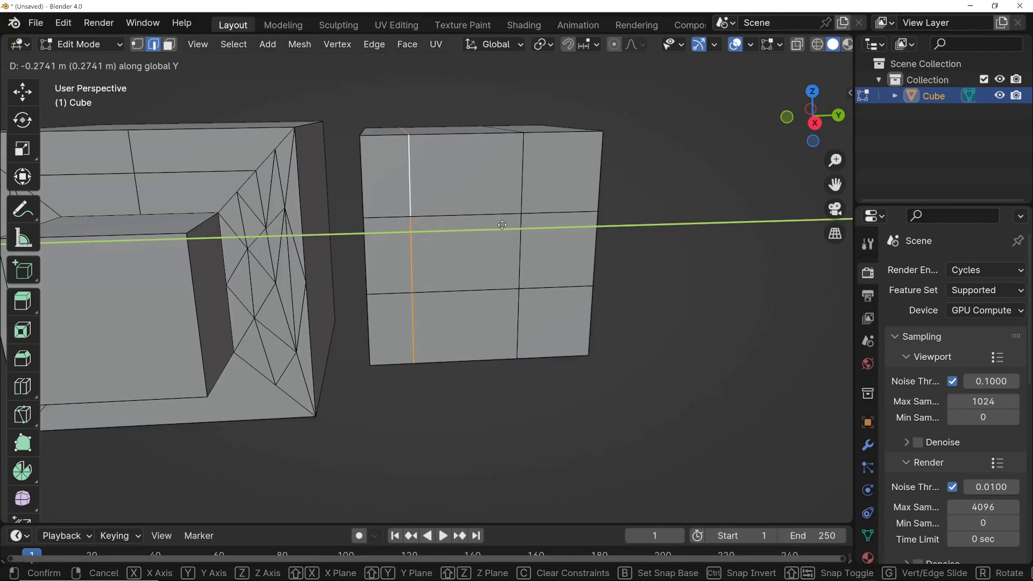
key(Escape)
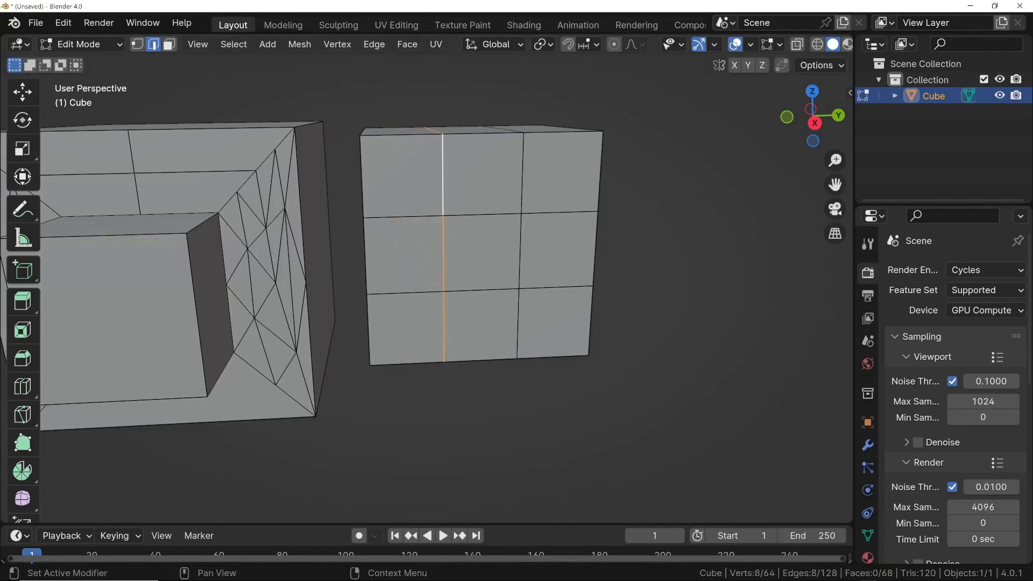
Step: Switch to face selection and extrude the centre face of the new cube's front grid outward by more than 0.8 m
middle_drag(468, 234, 491, 215)
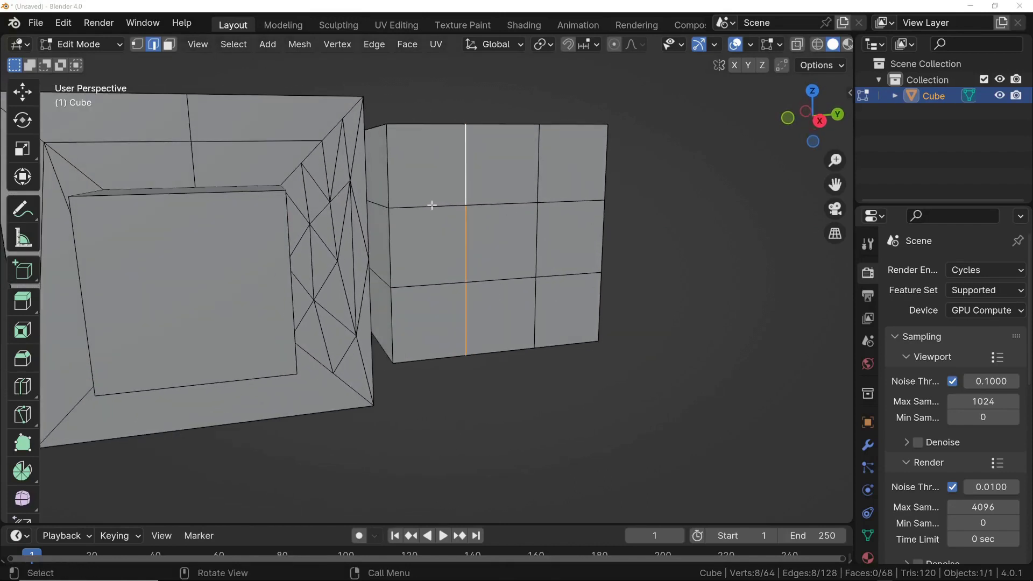
click(169, 44)
click(519, 236)
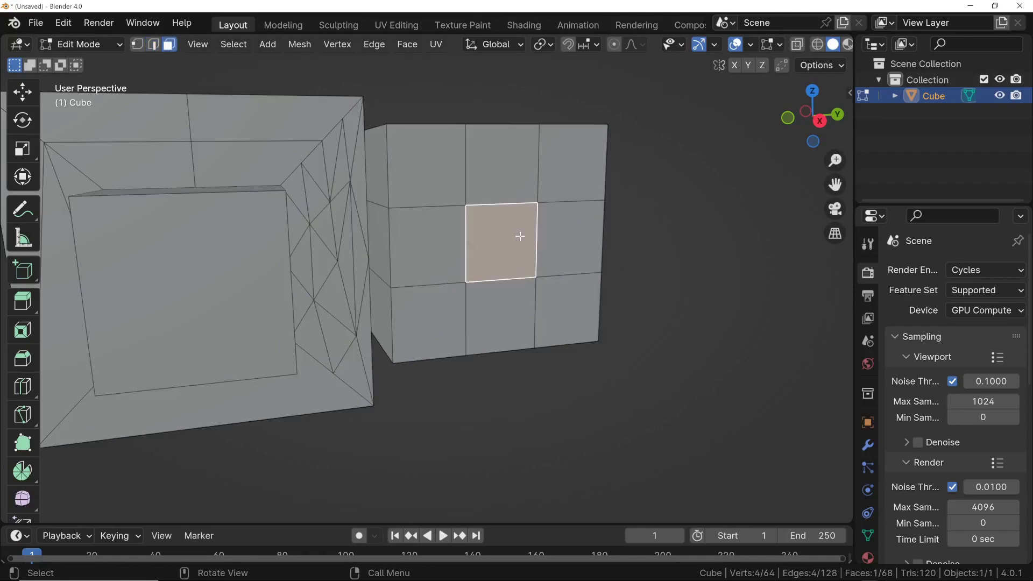
key(e)
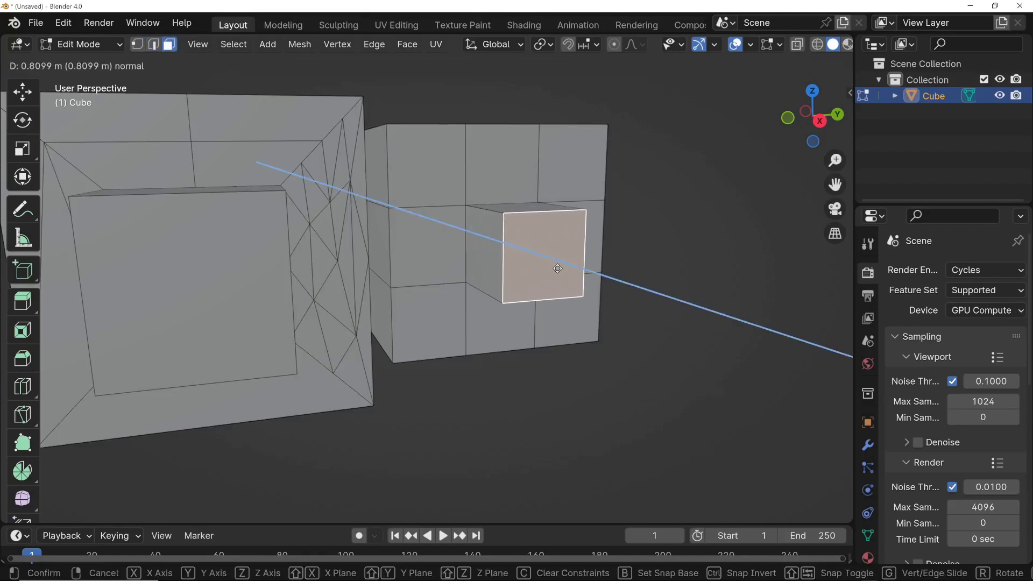
click(571, 278)
scroll(358, 252, down, 1)
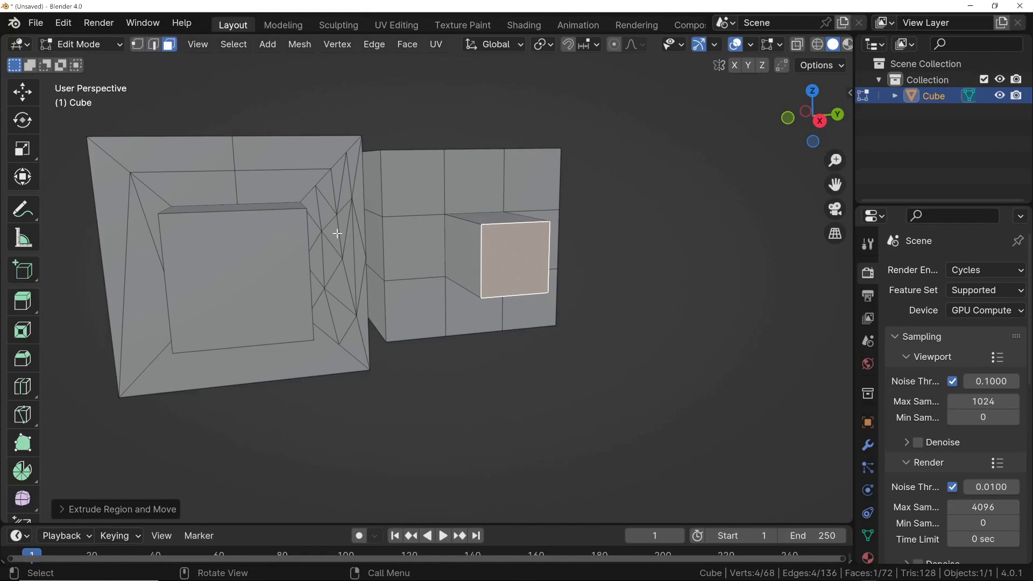
Step: Select the eight front faces surrounding the new cube's extruded block and subdivide them
middle_drag(509, 234, 425, 237)
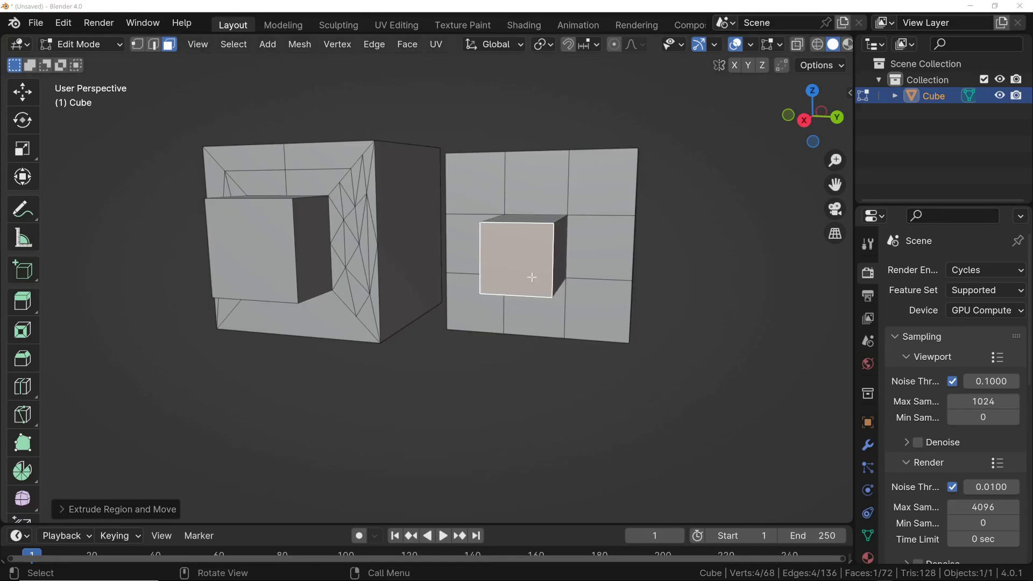
middle_drag(532, 277, 569, 230)
click(453, 189)
shift+click(509, 187)
shift+click(572, 187)
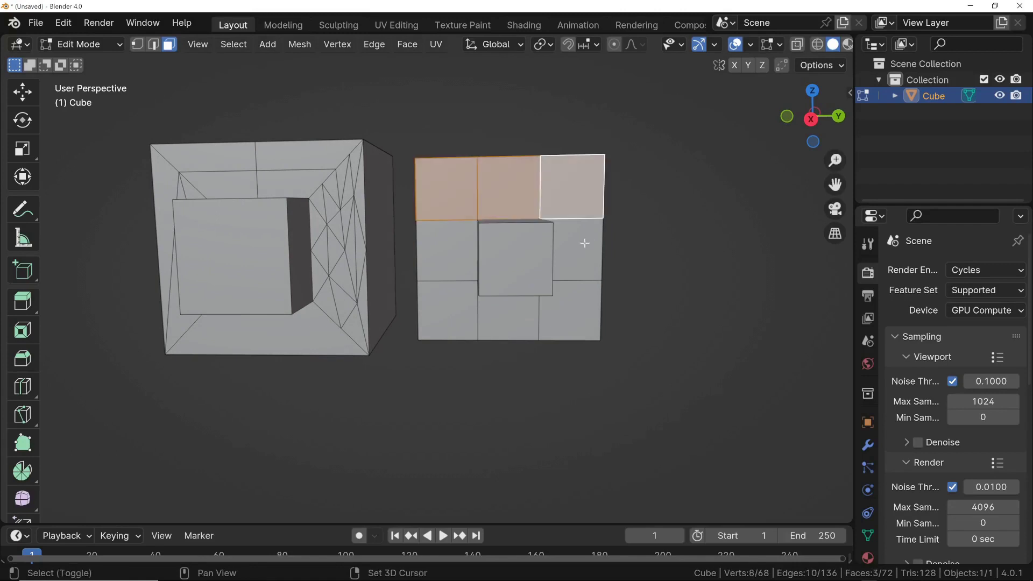
shift+click(585, 242)
shift+click(571, 311)
shift+click(508, 312)
shift+click(446, 310)
shift+click(445, 252)
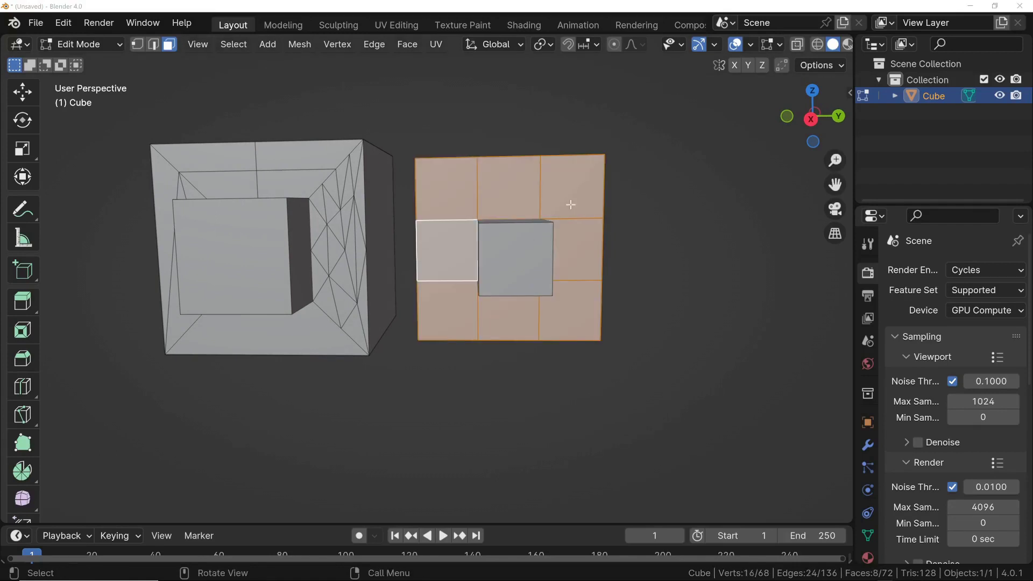
right_click(508, 182)
click(507, 186)
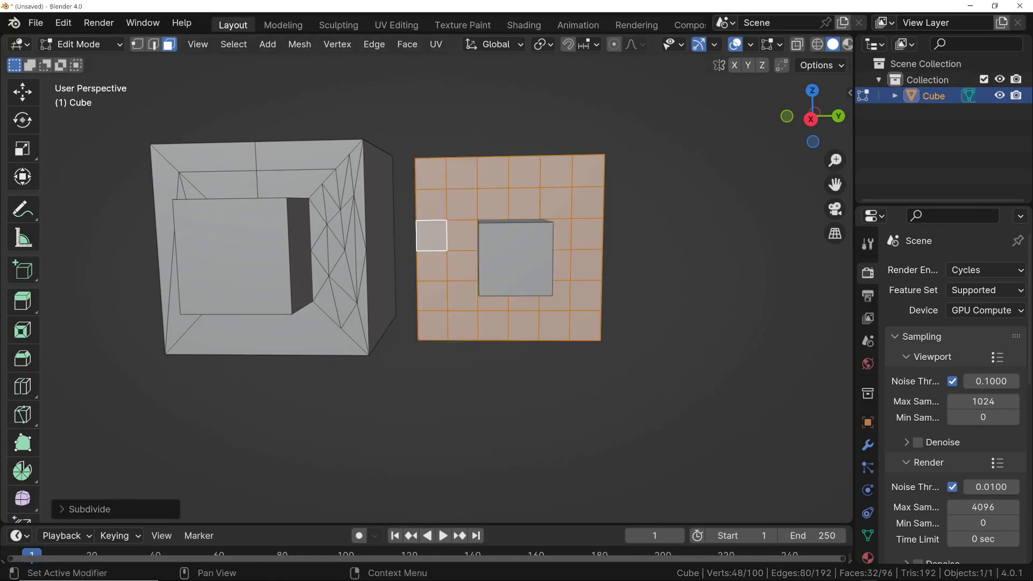
Step: Switch to the UV Editing workspace and enlarge the view of the two cubes
middle_drag(488, 217, 428, 168)
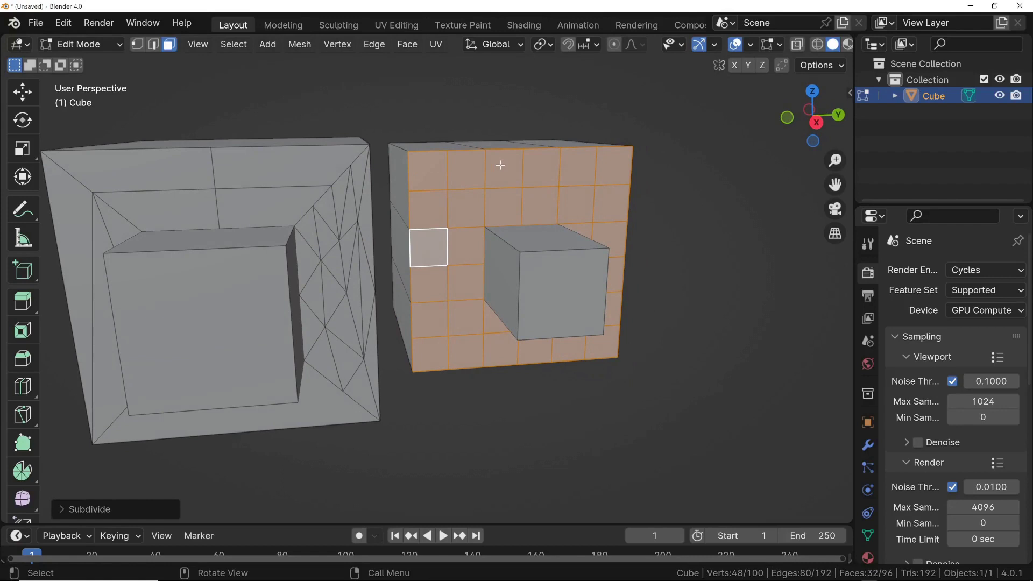
middle_drag(501, 165, 597, 257)
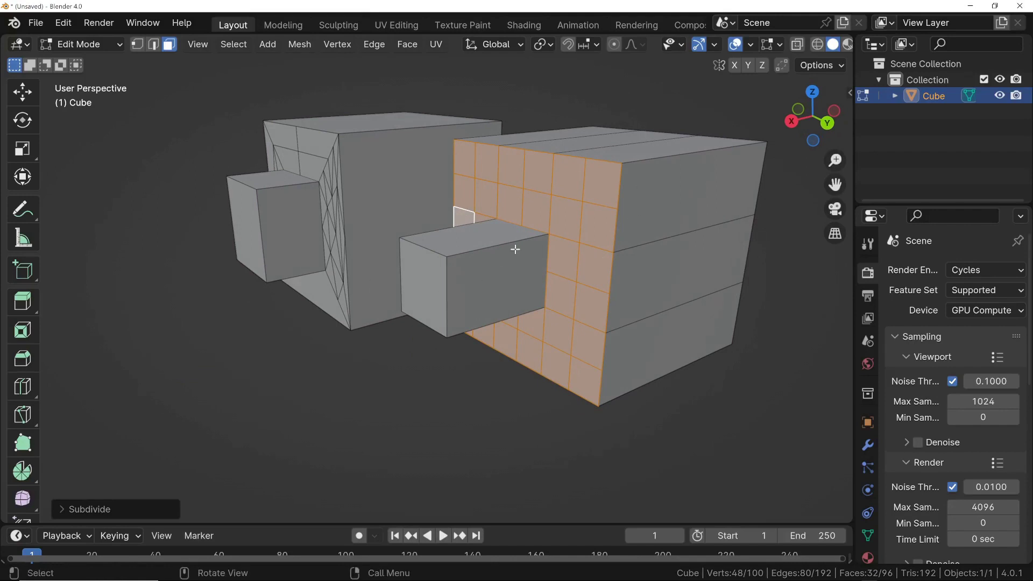
middle_drag(514, 247, 404, 212)
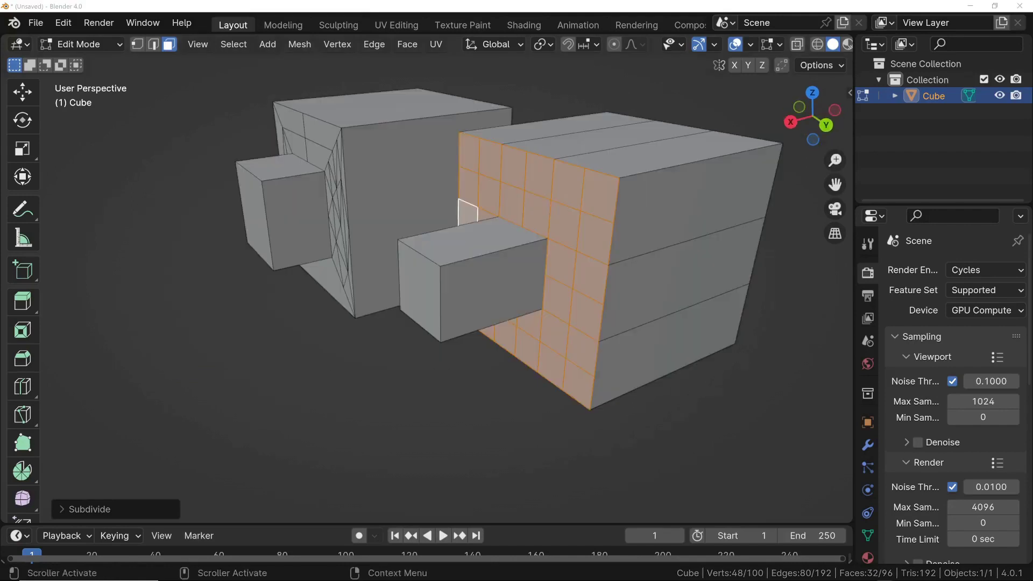
middle_drag(524, 196, 578, 167)
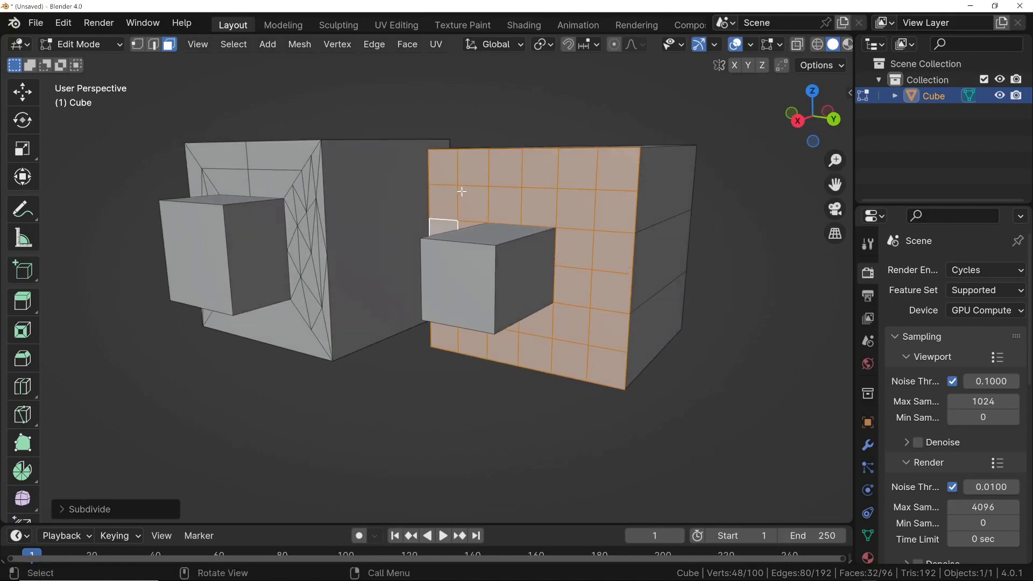
click(398, 25)
scroll(716, 275, up, 2)
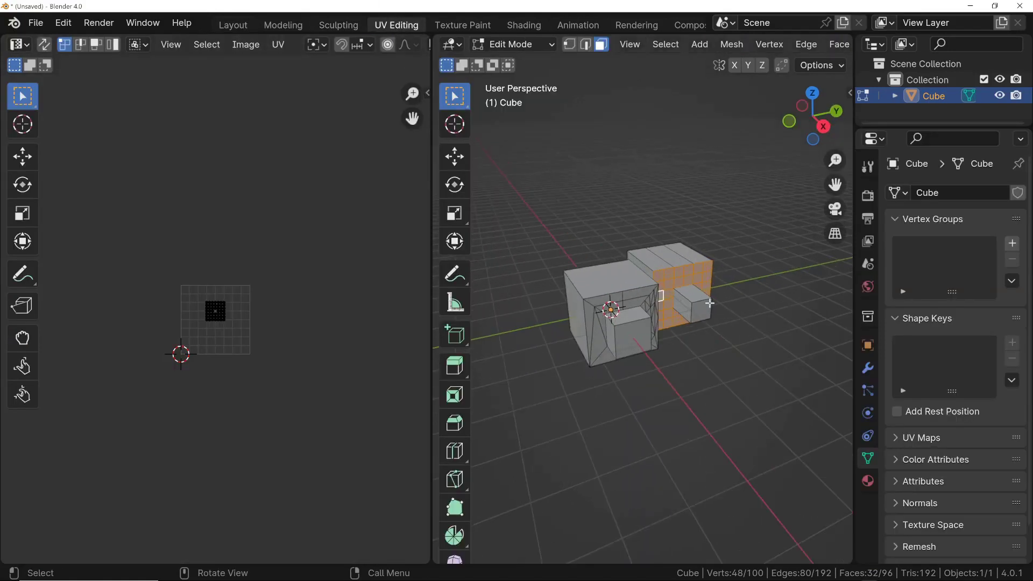
Step: Show the whole mesh's UV layout, and select all faces of the subdivided grid cube to examine its UV island
middle_drag(673, 315, 652, 301)
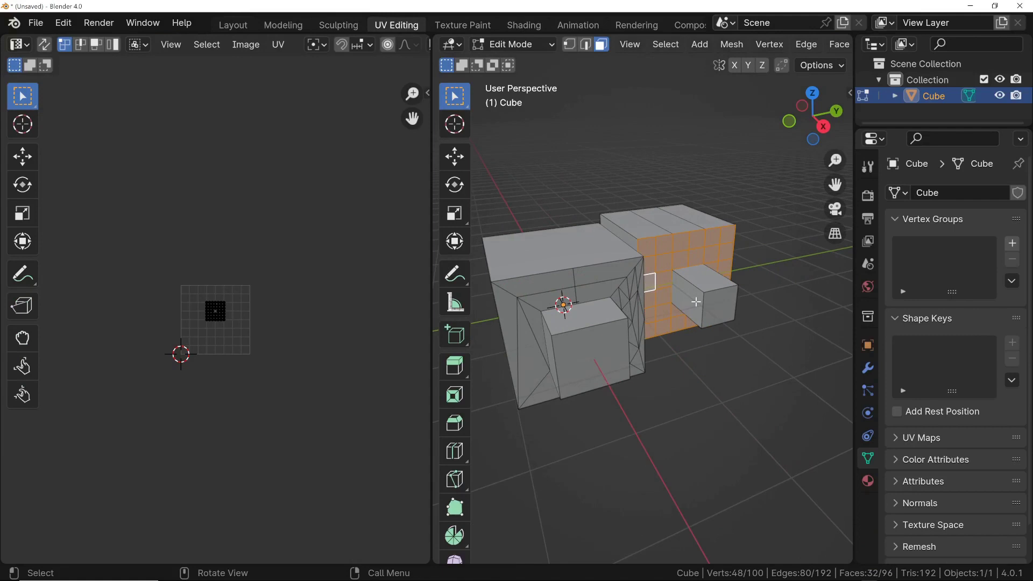
key(a)
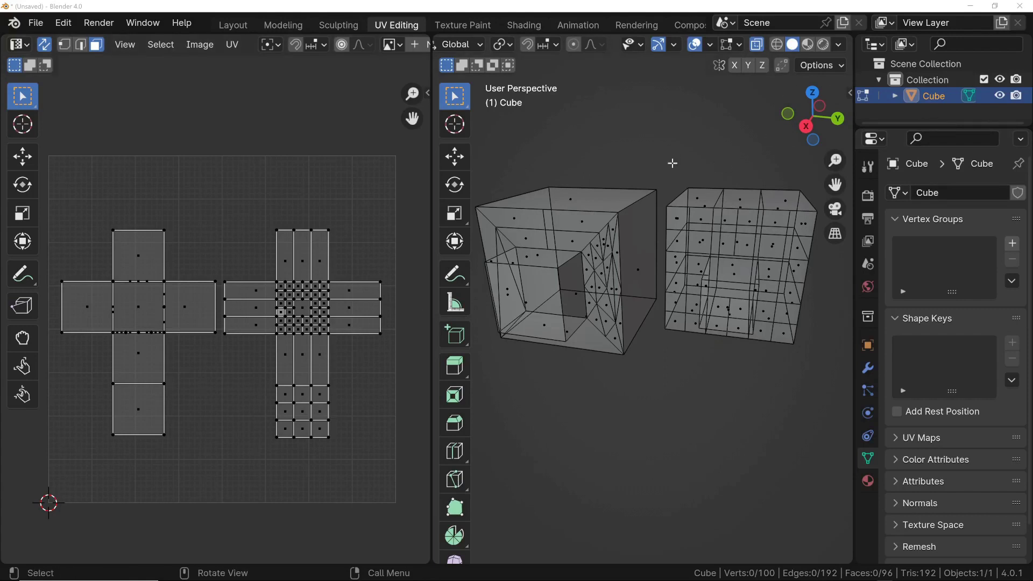
drag(665, 163, 834, 378)
scroll(303, 331, up, 1)
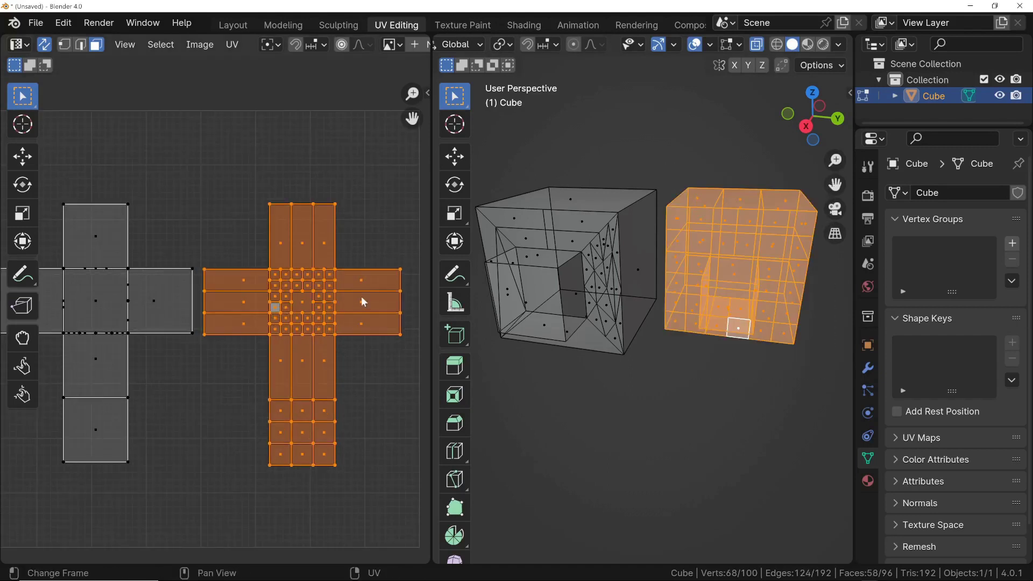
middle_drag(732, 271, 722, 267)
scroll(714, 232, up, 1)
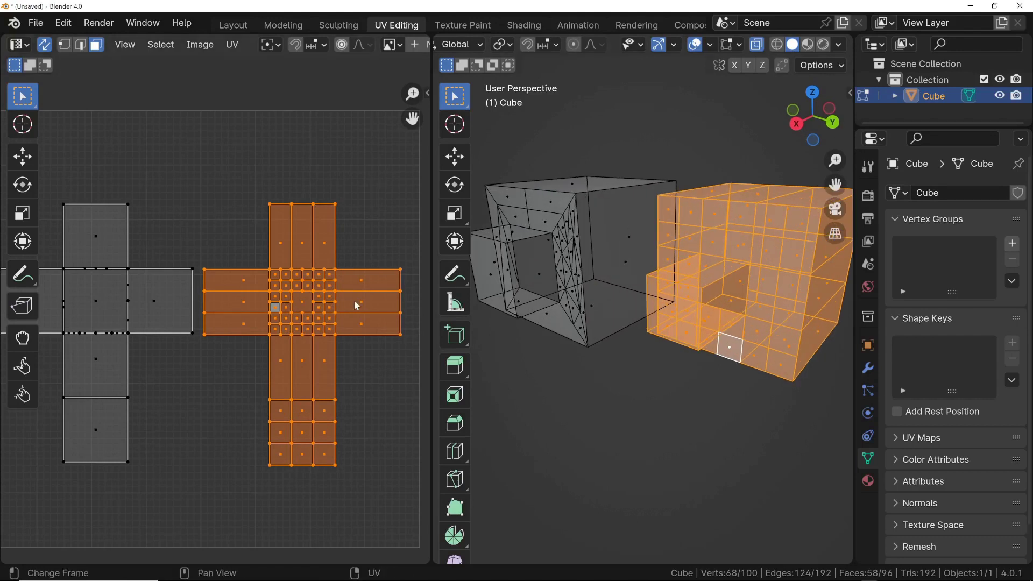
scroll(640, 301, up, 2)
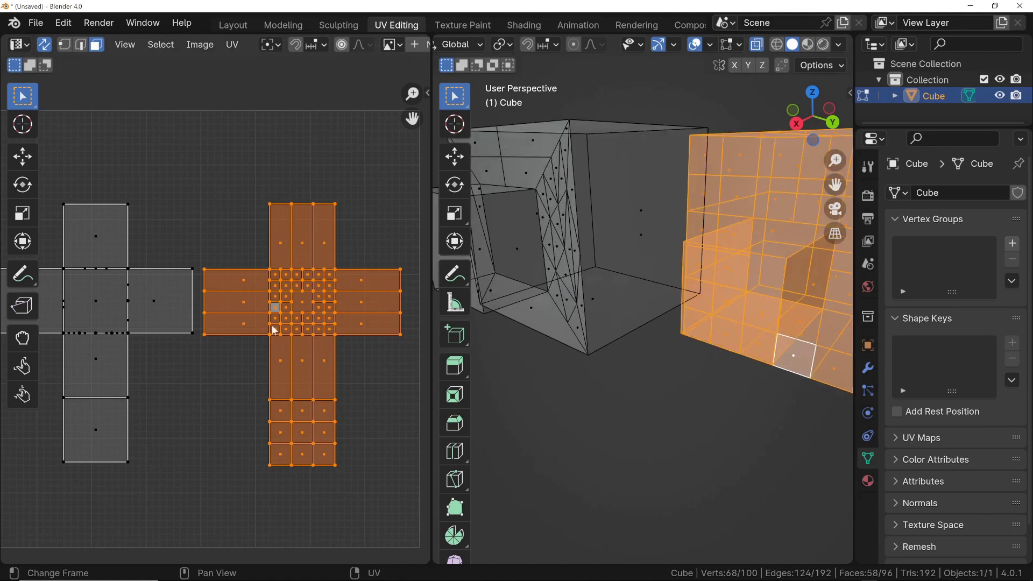
Step: Select all faces of the poked and triangulated cube to view its UV island
scroll(329, 274, down, 3)
middle_drag(665, 157, 733, 196)
drag(514, 121, 741, 381)
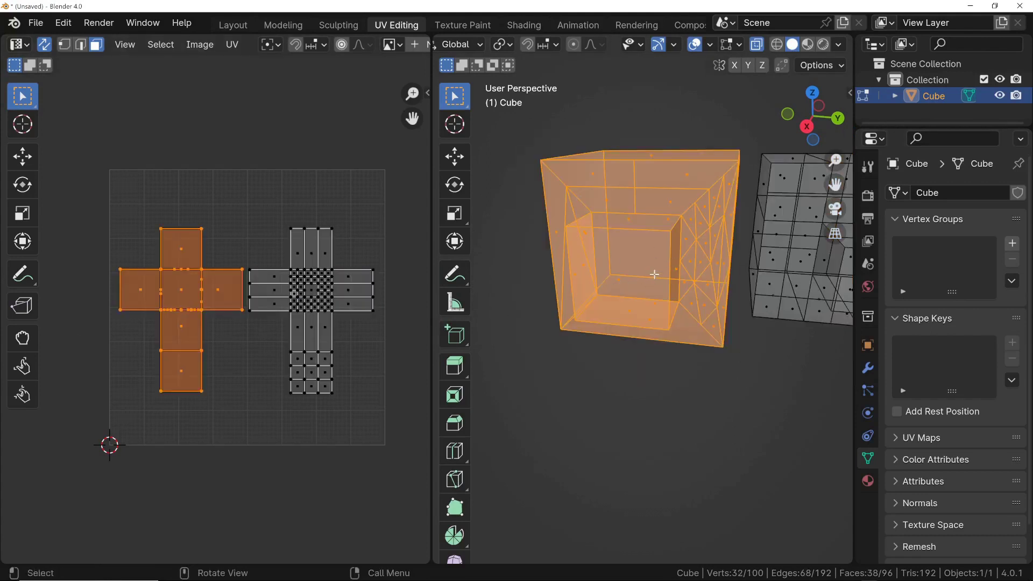
Step: Select single faces around the poked cube's extruded block, including one front triangle, to locate their UVs in the layout
scroll(685, 187, up, 1)
click(646, 198)
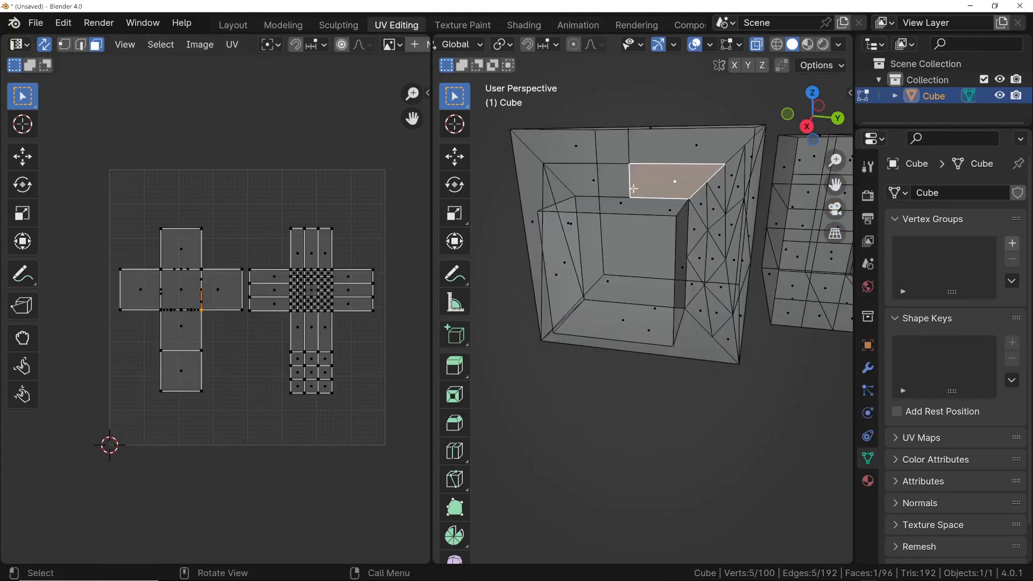
click(696, 195)
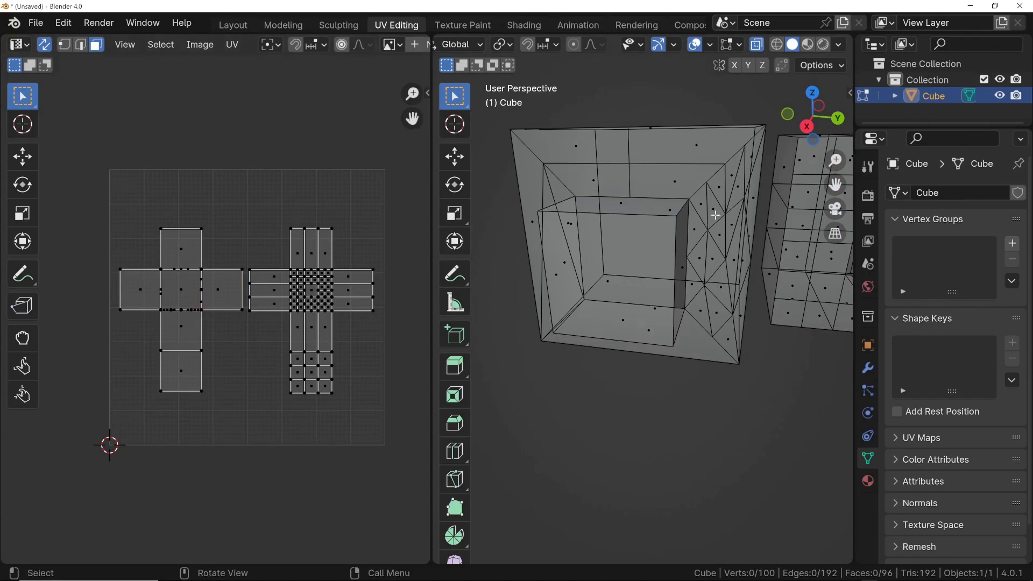
click(712, 211)
scroll(208, 312, up, 3)
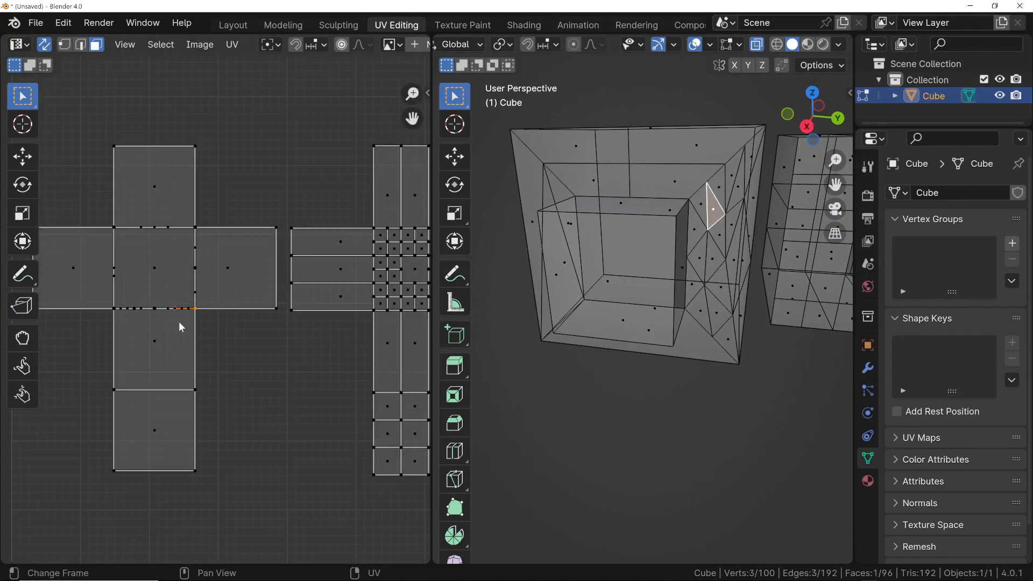
shift+middle_drag(650, 233, 648, 235)
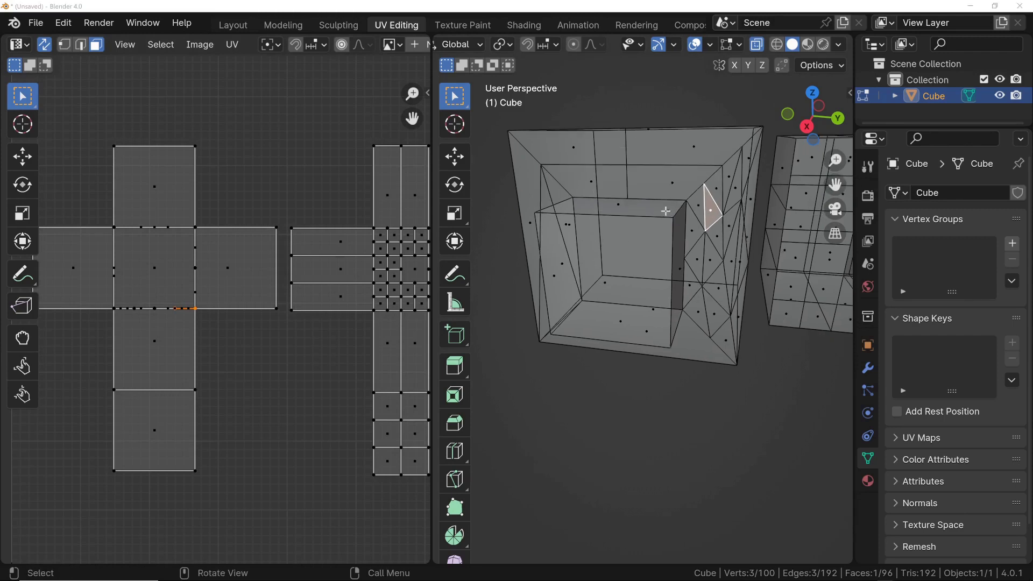
Step: Select all faces of the poked and triangulated cube and try to unwrap them with the standard Unwrap
scroll(665, 211, down, 4)
middle_drag(615, 150, 612, 151)
drag(537, 124, 587, 186)
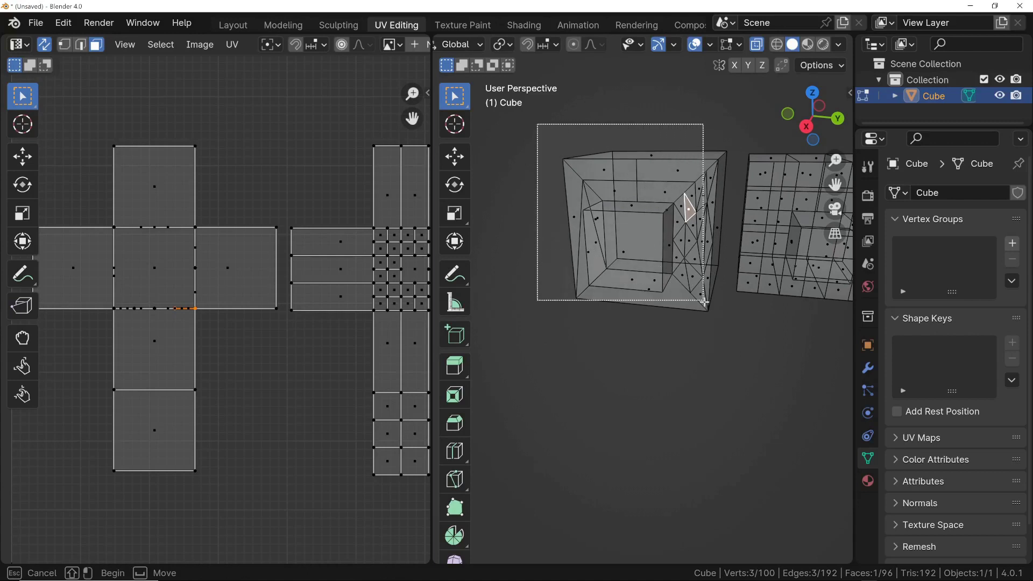
drag(704, 303, 732, 343)
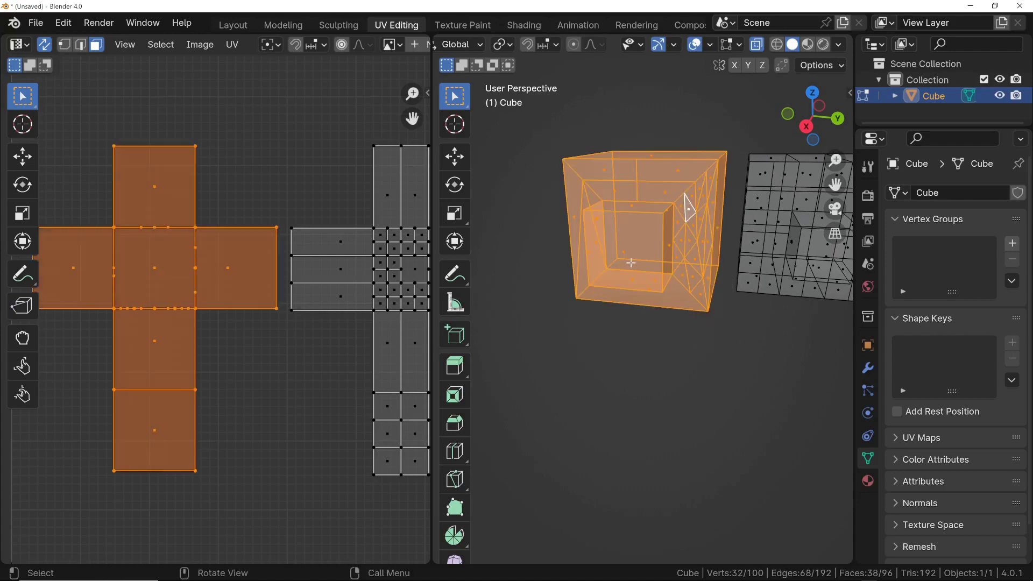
key(u)
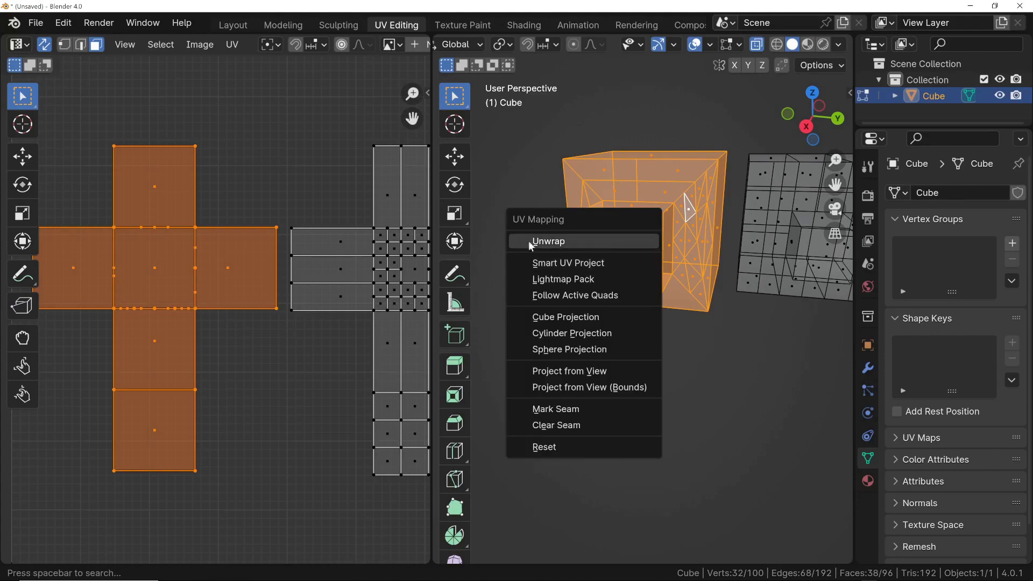
click(557, 244)
scroll(272, 230, down, 2)
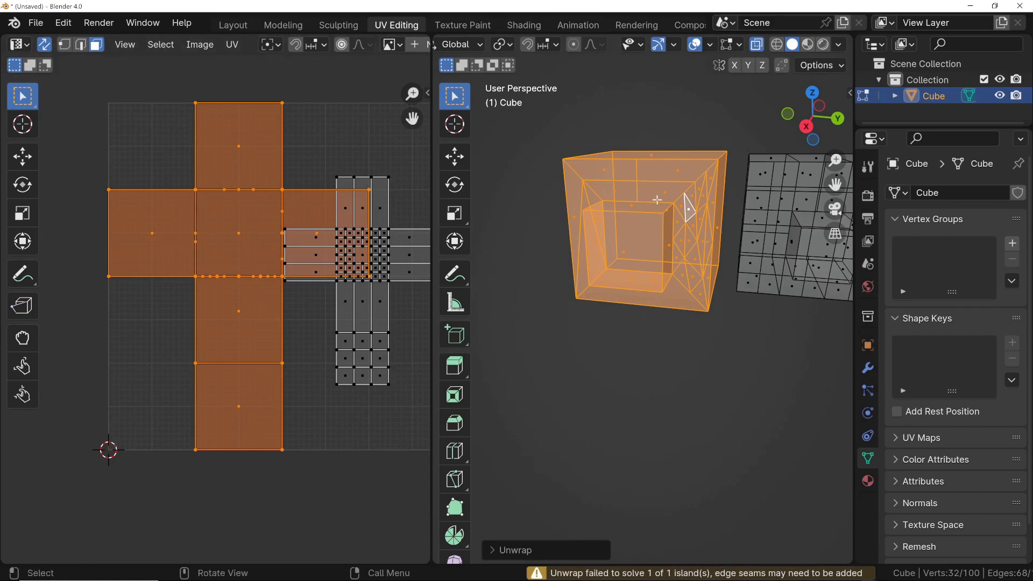
Step: Remap the selected poked cube's UVs with Smart UV Project
key(u)
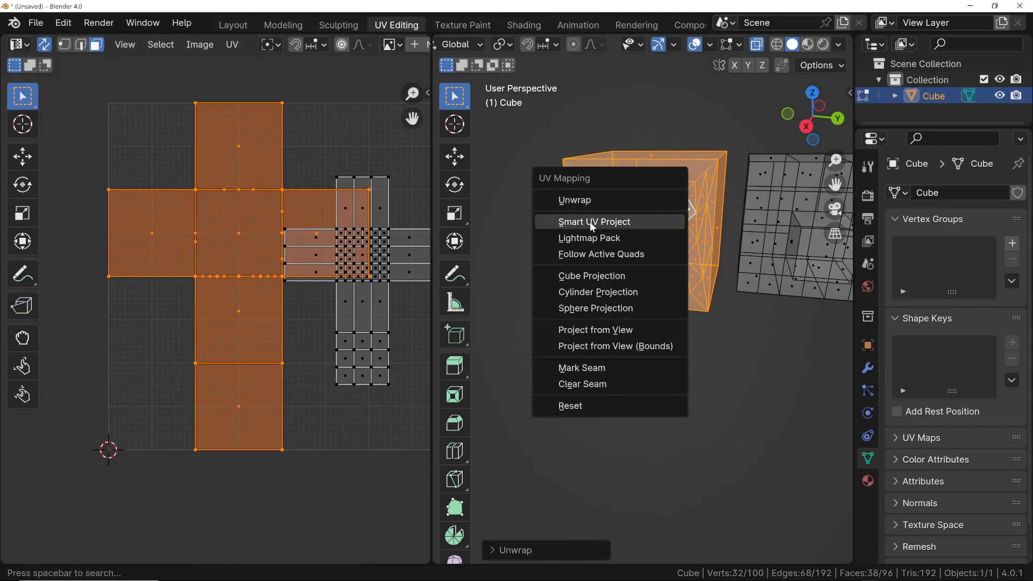
click(592, 222)
click(577, 373)
Step: Scale down the poked cube's UV islands and move them beside the grid cube's cross-shaped island without overlap
key(s)
click(258, 300)
key(g)
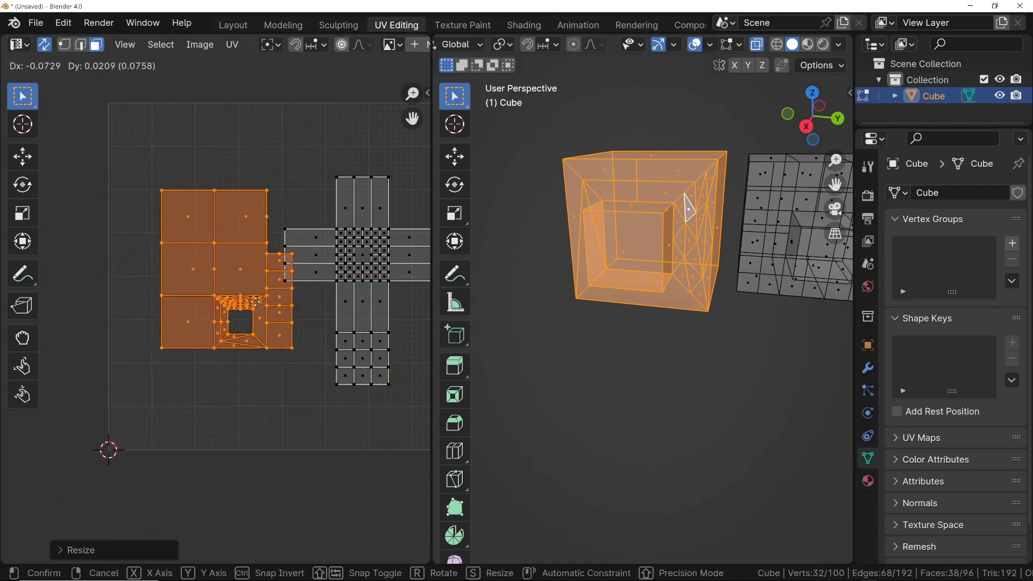
click(256, 302)
Step: Clear the selection and select the front and top faces of the poked cube's extruded block to locate their UVs
scroll(279, 311, up, 3)
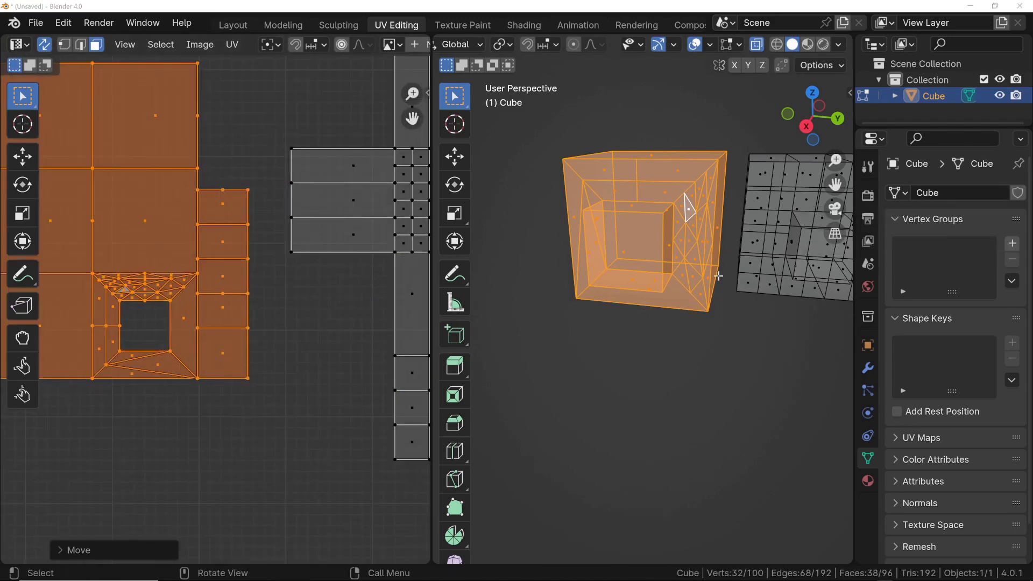
key(alt+a)
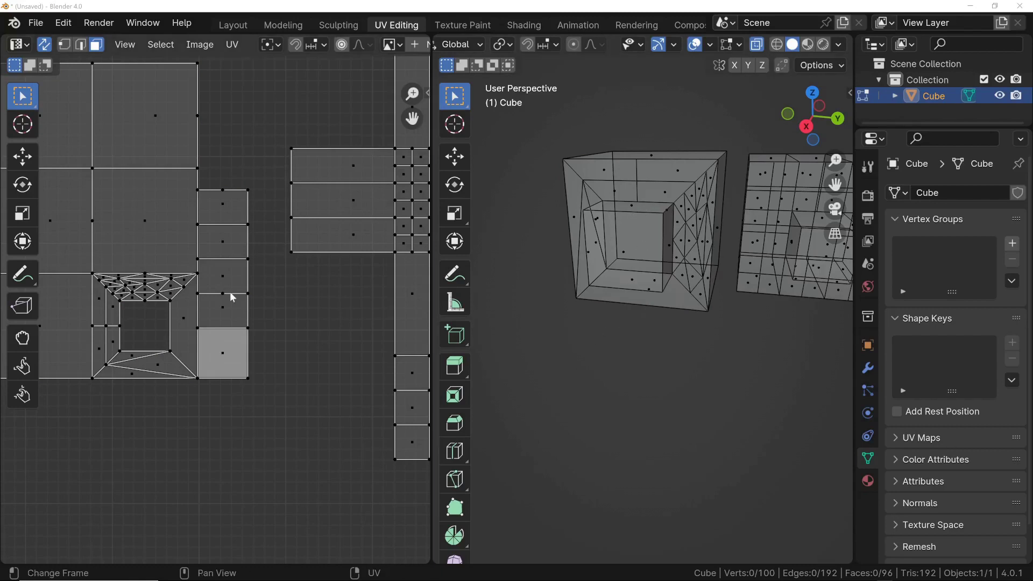
click(627, 247)
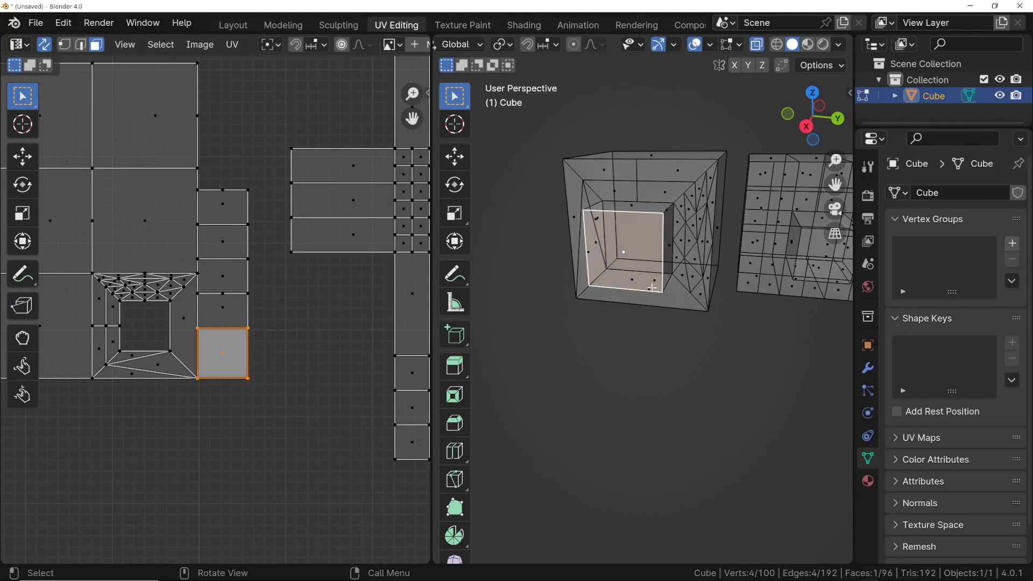
click(639, 207)
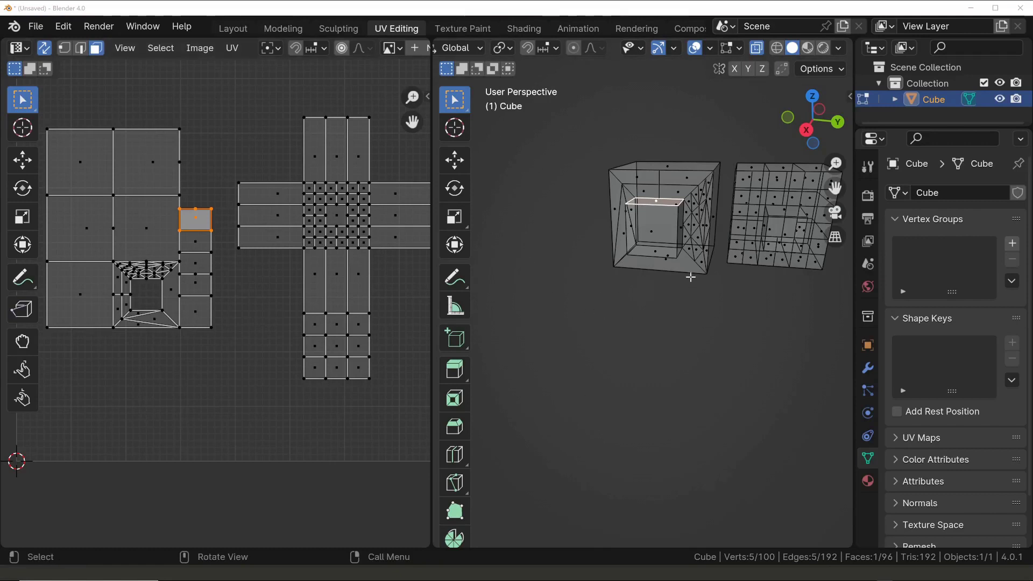
shift+middle_drag(689, 278, 621, 273)
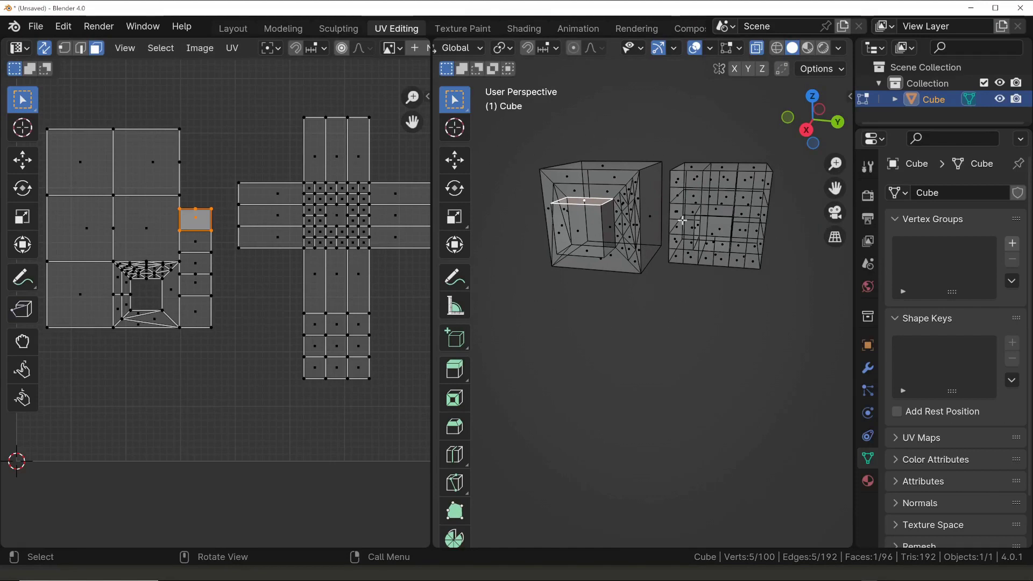
Step: Select all faces of the grid cube, and those of the poked cube separately, to compare their UV layouts
click(783, 150)
drag(787, 149, 667, 286)
click(565, 159)
drag(517, 135, 666, 291)
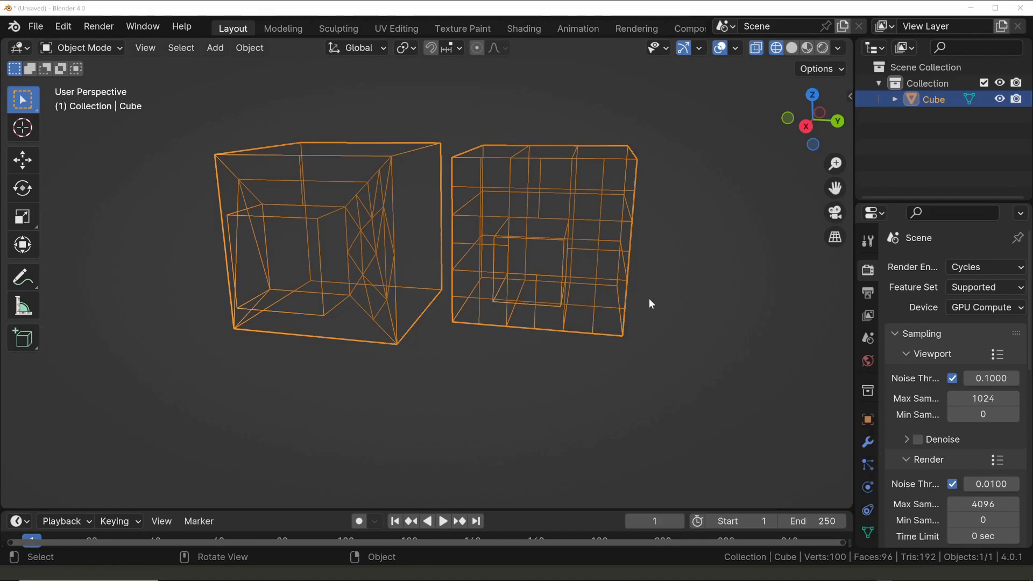
Step: Compare the edge flow of the two cubes' wireframes from several angles
ctrl+middle_drag(650, 304, 621, 264)
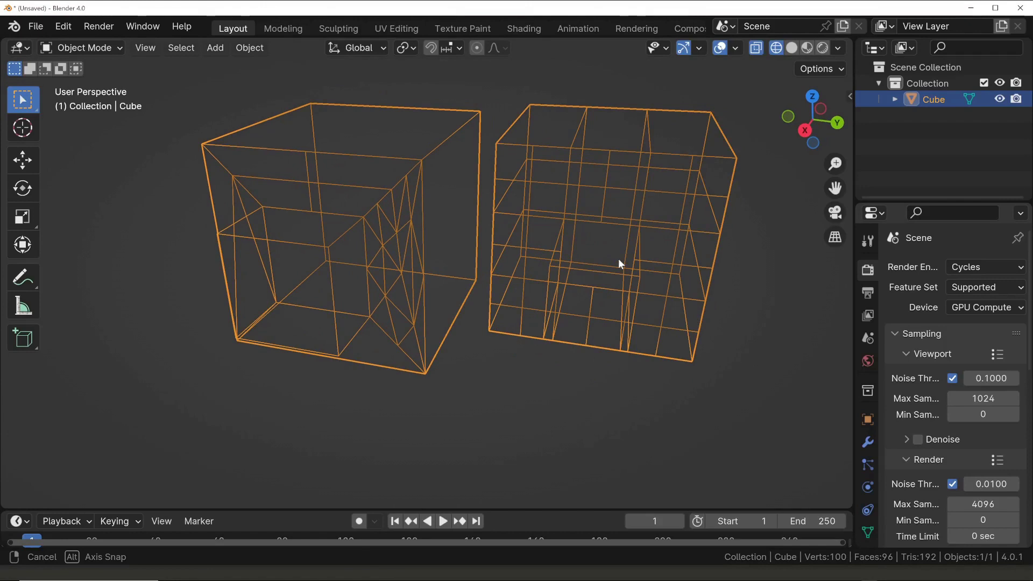
mouse_move(619, 259)
middle_down()
mouse_move(632, 249)
mouse_move(570, 255)
mouse_move(626, 262)
middle_up()
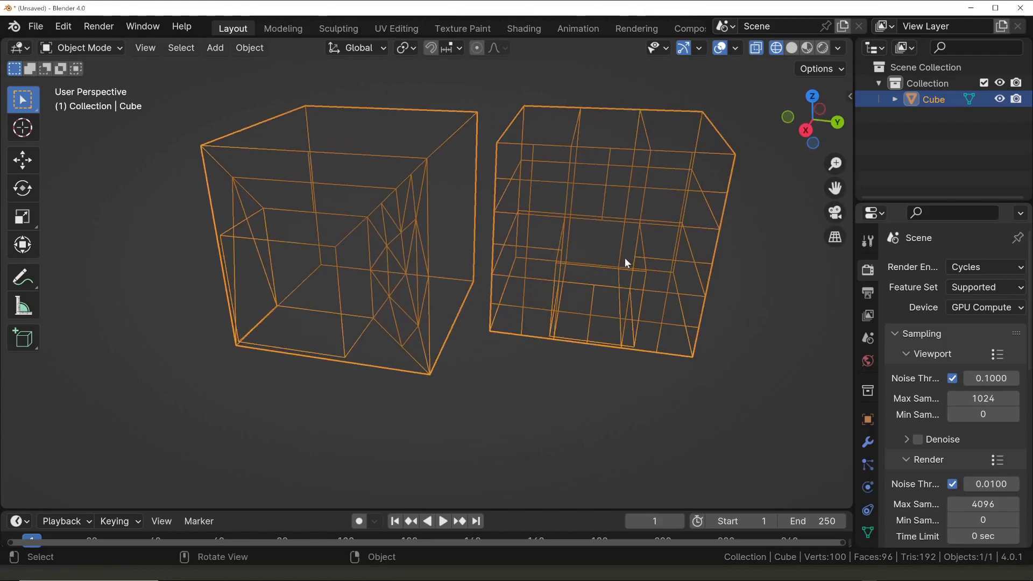
middle_drag(607, 205, 526, 168)
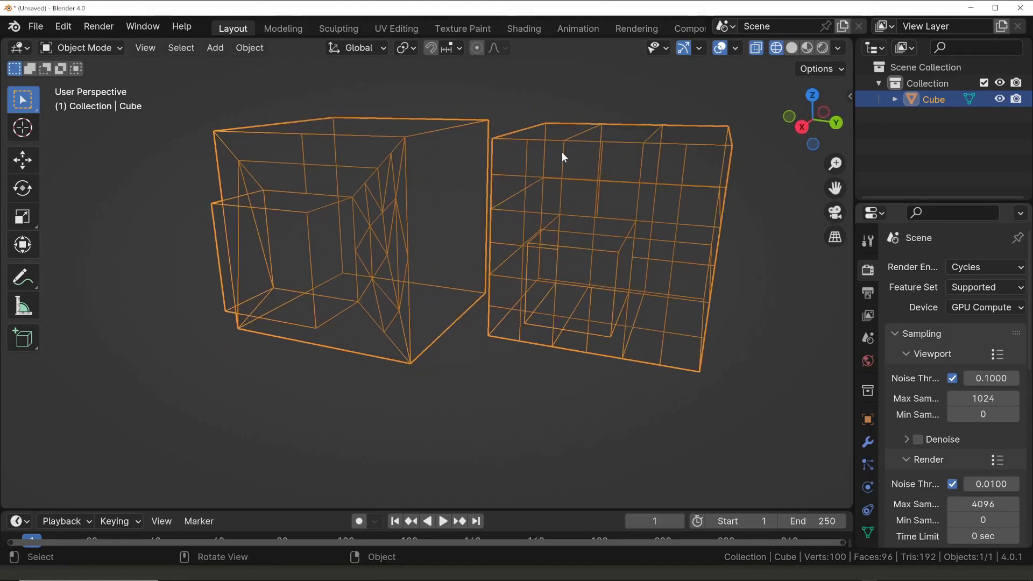